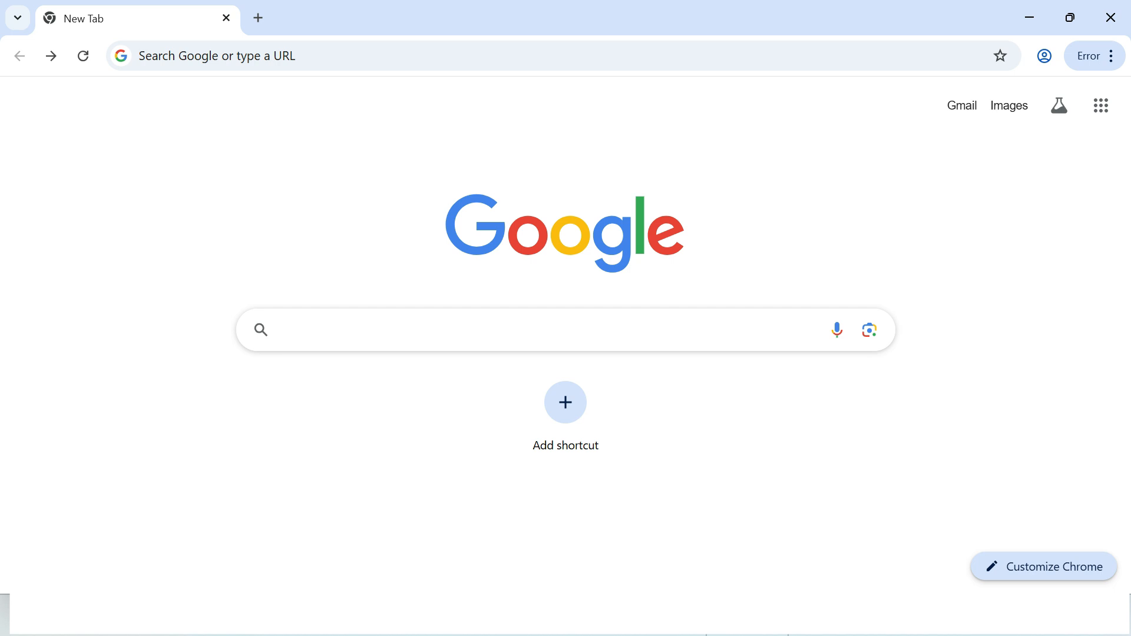
Step: Search Google for "mongodb download" and open the MongoDB Community Server Download page
text(mongodb)
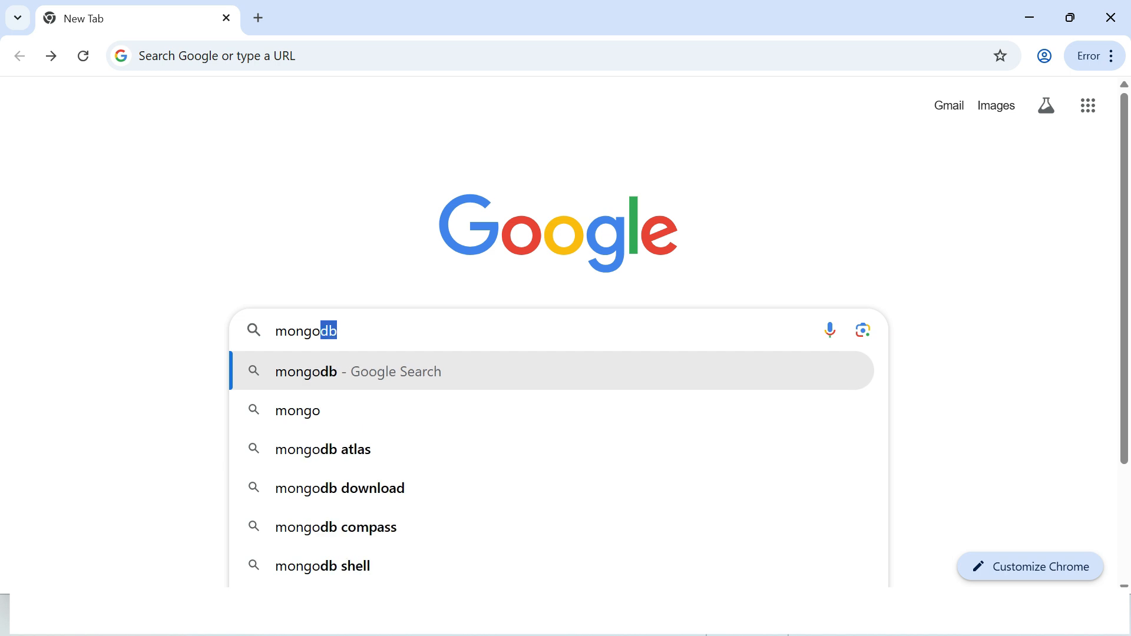
text( downl)
key(Down)
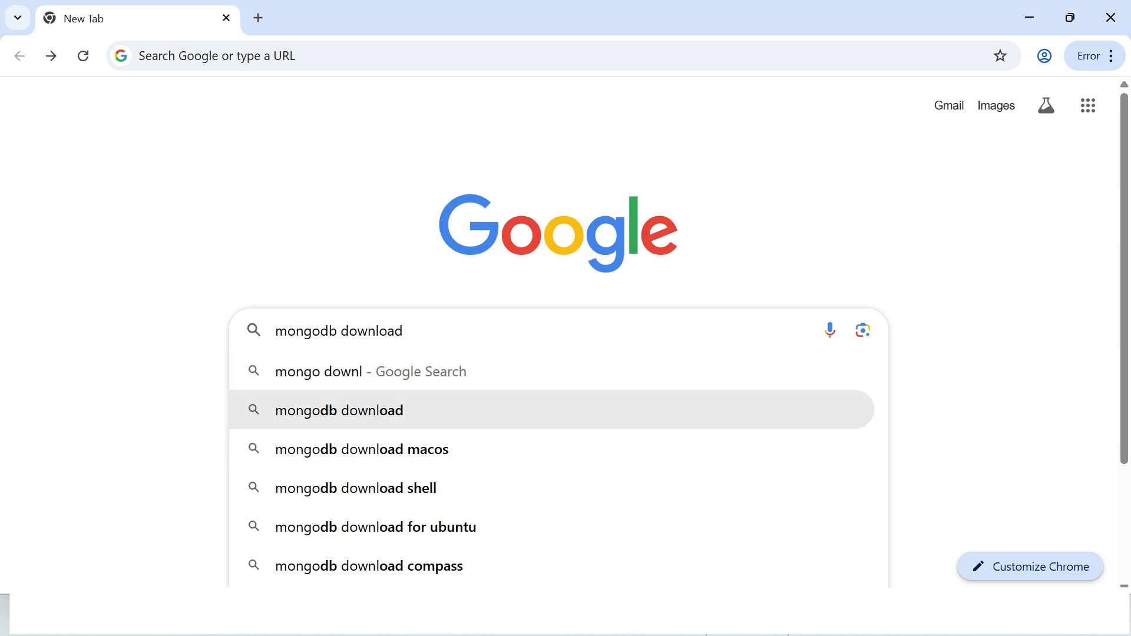
key(Return)
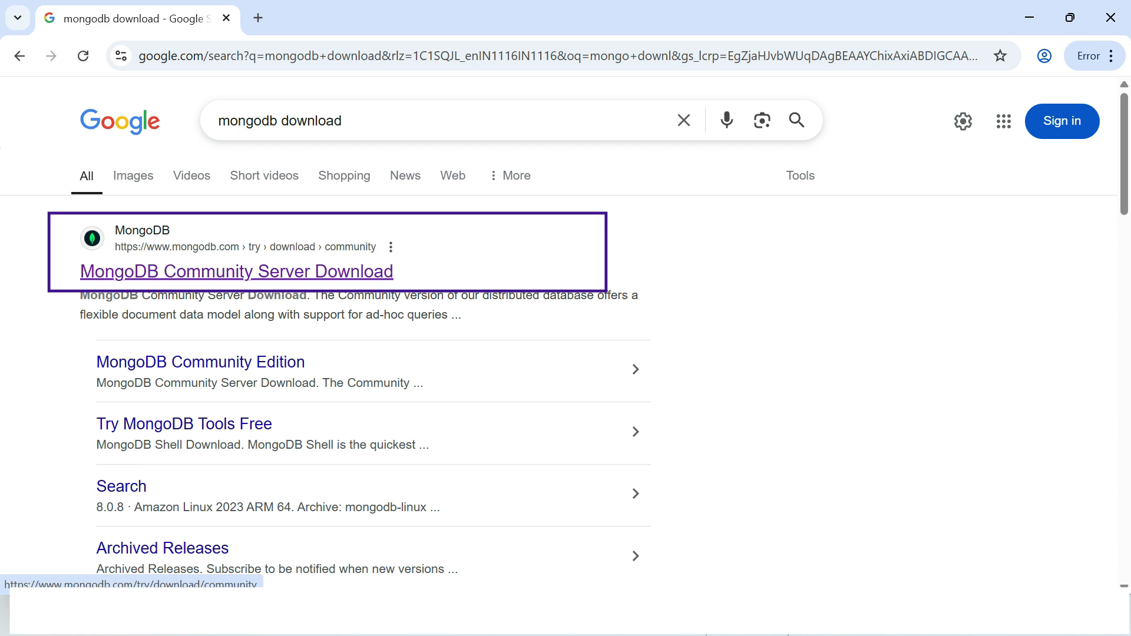
click(237, 272)
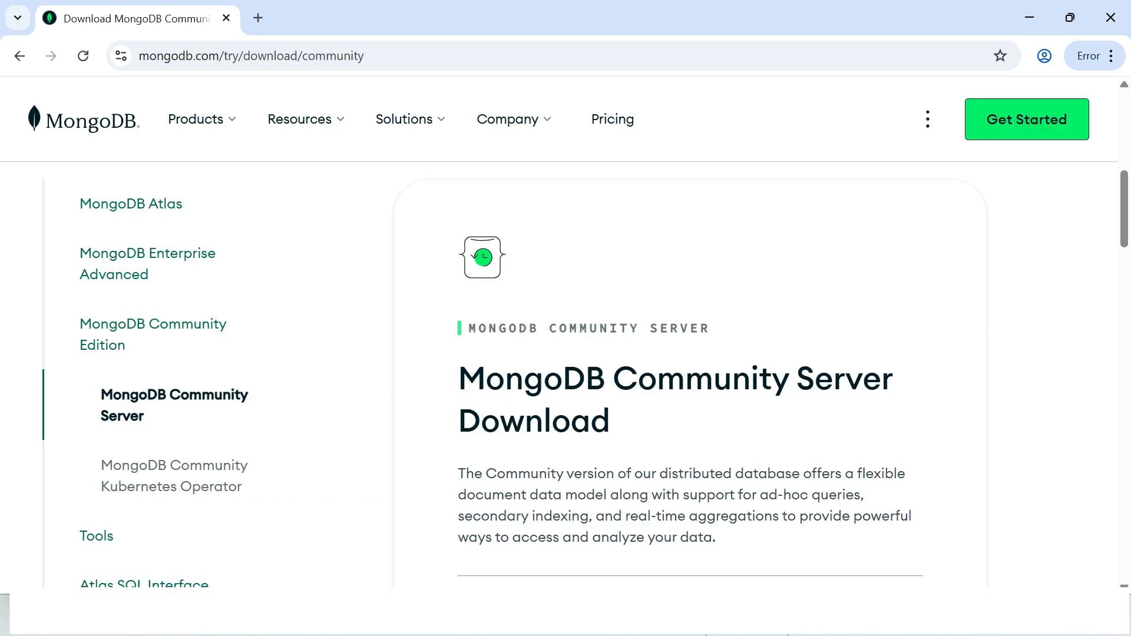
Step: Select version 8.0.8 (current) and platform Windows x64 for MongoDB Community Server, and download the msi package
scroll(565, 377, down, 2)
scroll(690, 377, down, 7)
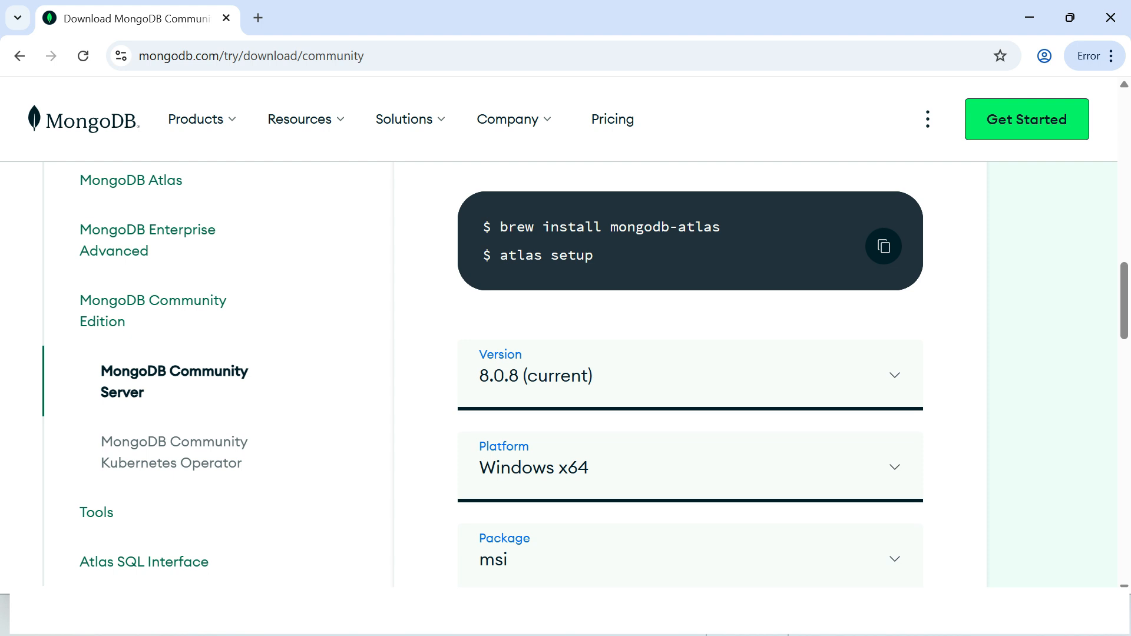
click(690, 375)
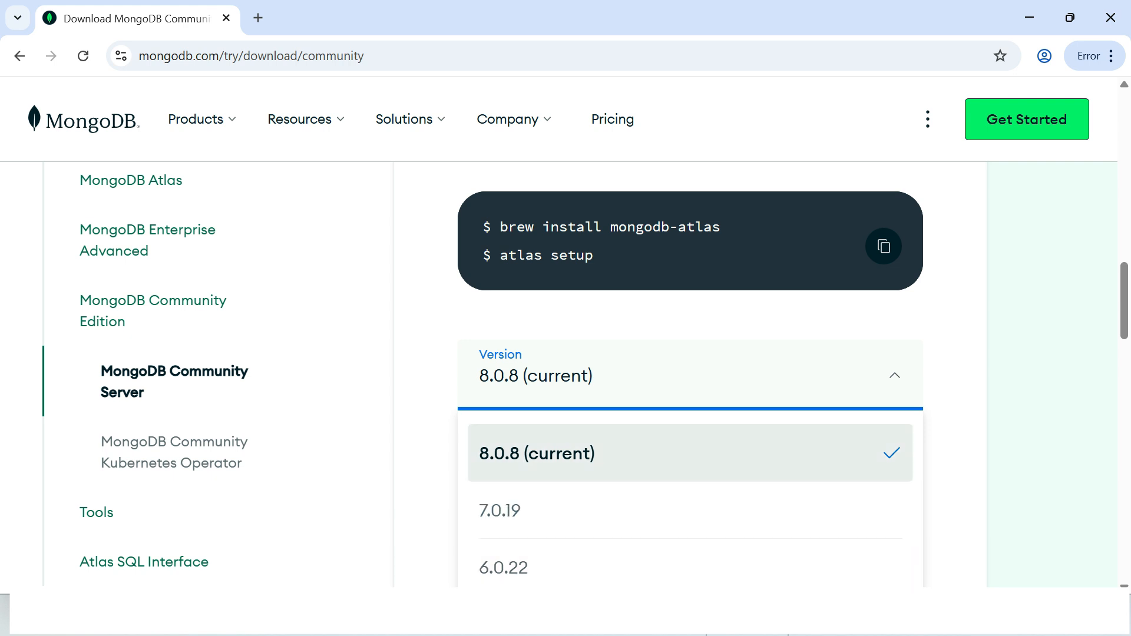
click(691, 453)
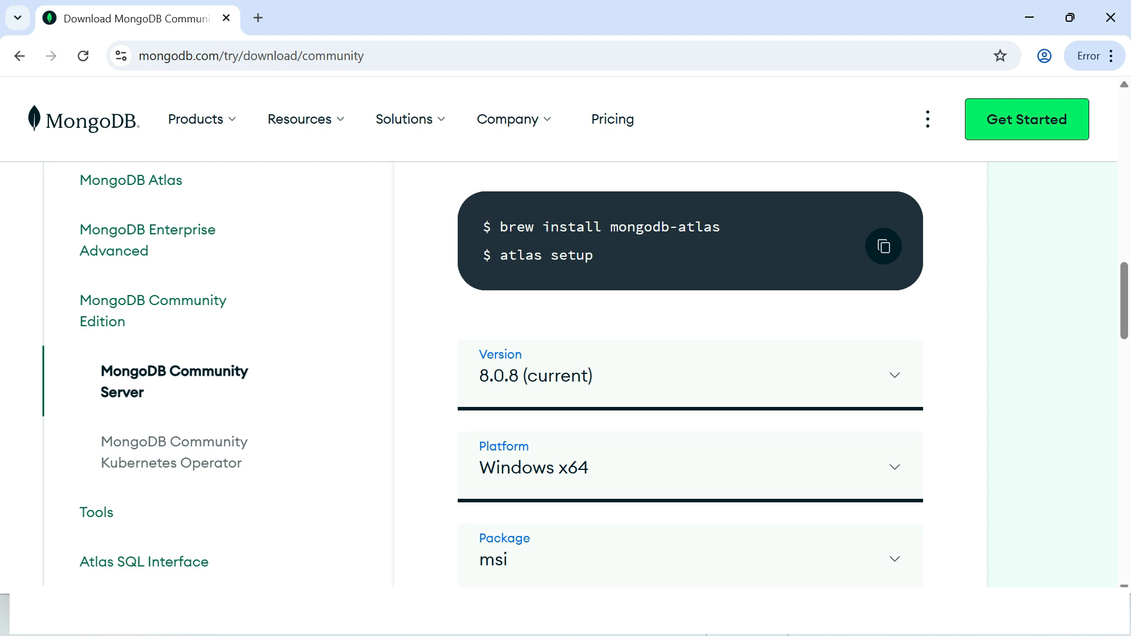
click(690, 467)
scroll(690, 466, down, 2)
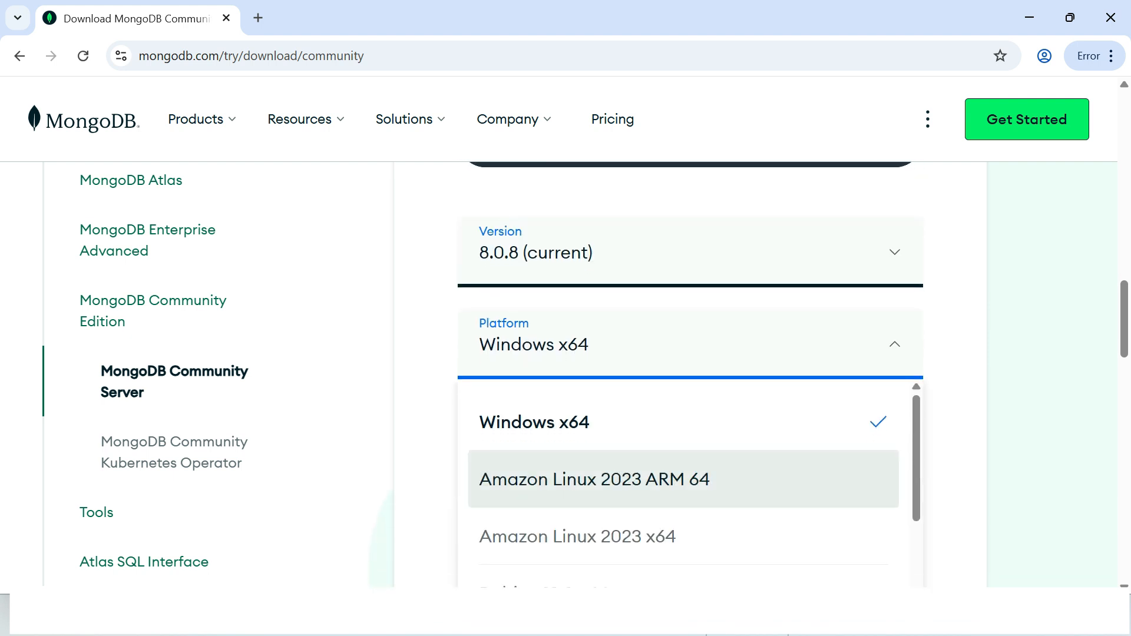
scroll(690, 467, down, 1)
scroll(683, 471, up, 1)
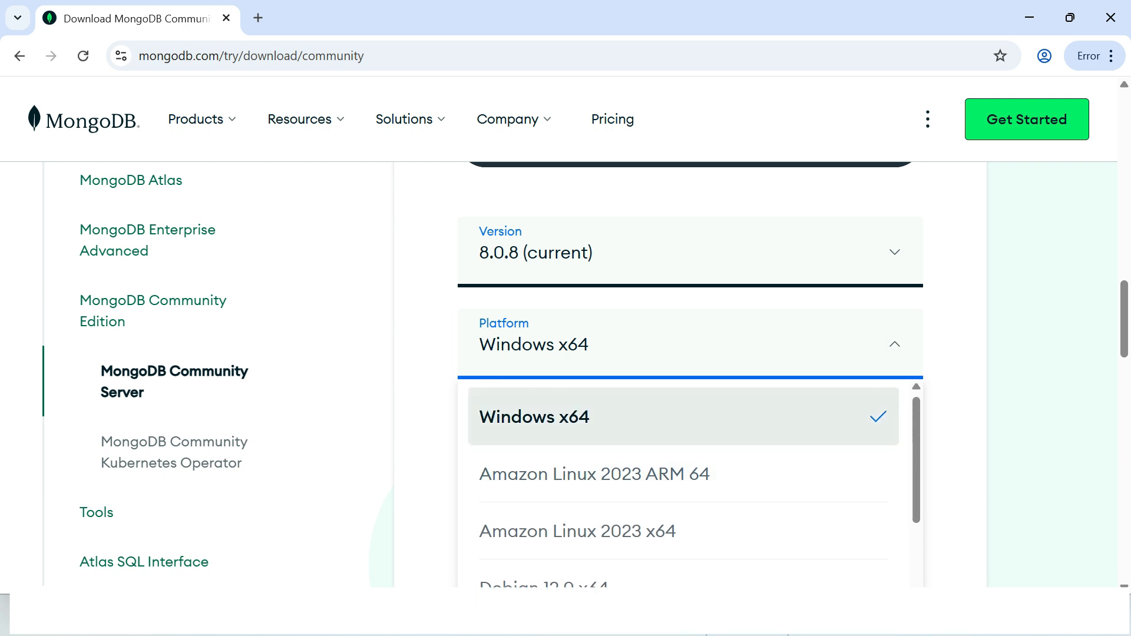
click(683, 417)
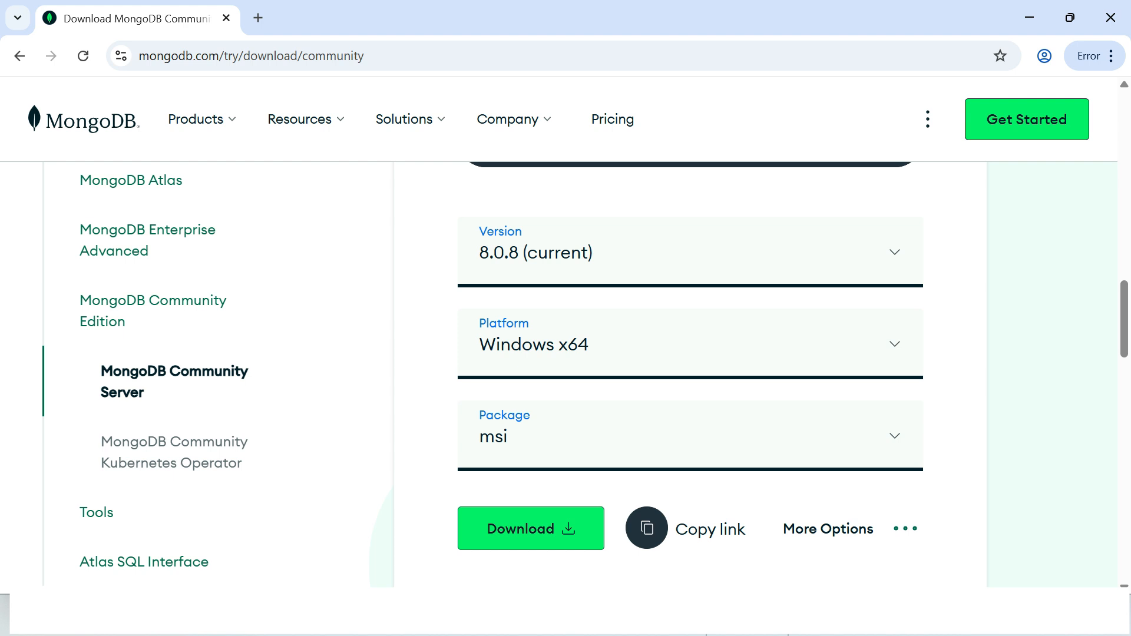
click(531, 528)
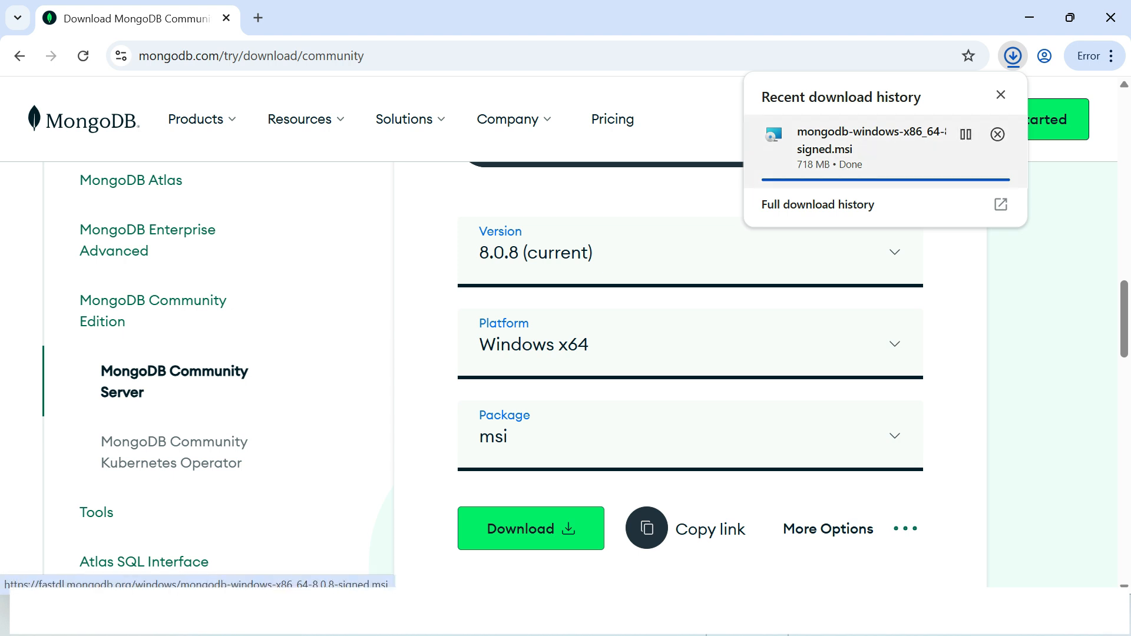
Step: Launch the downloaded MongoDB 8.0.8 installer and accept the terms of its license agreement
click(854, 148)
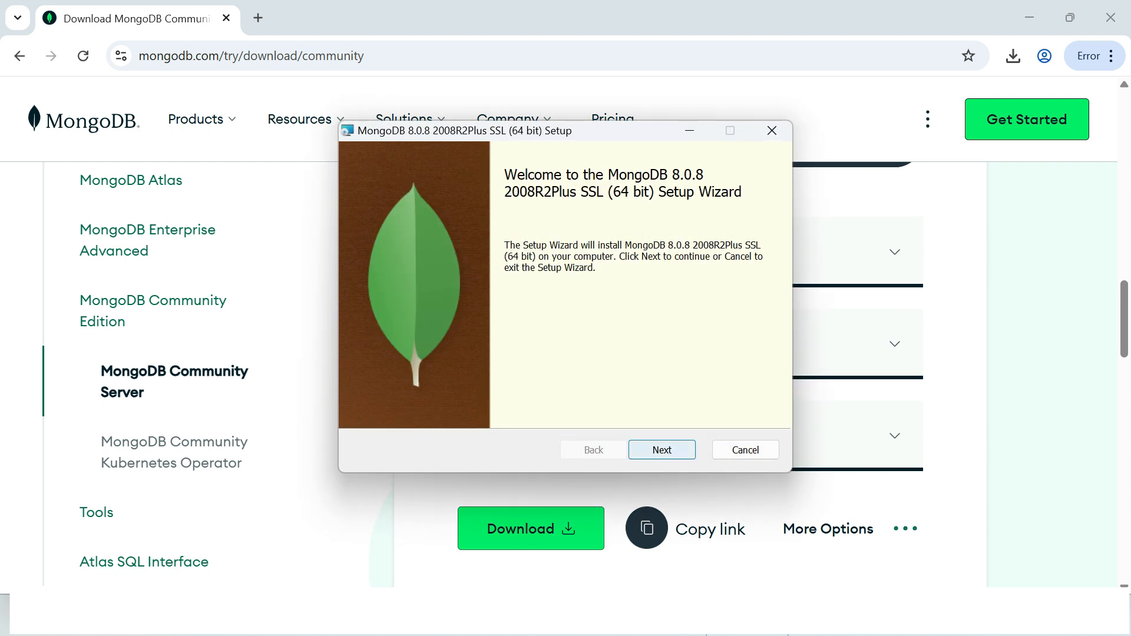
click(662, 450)
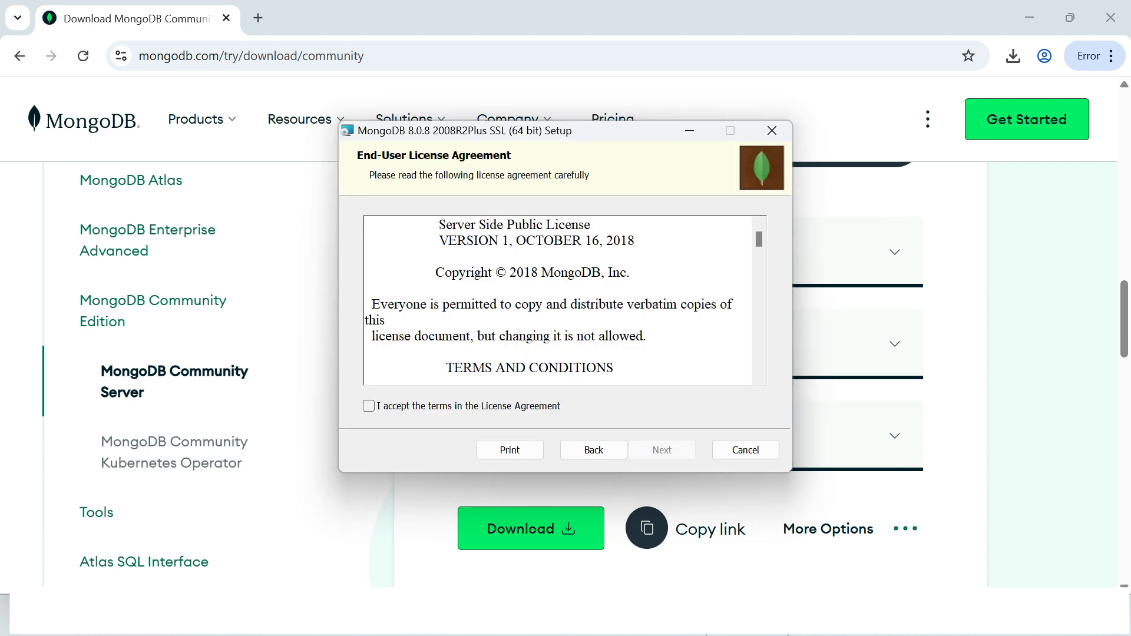
click(369, 406)
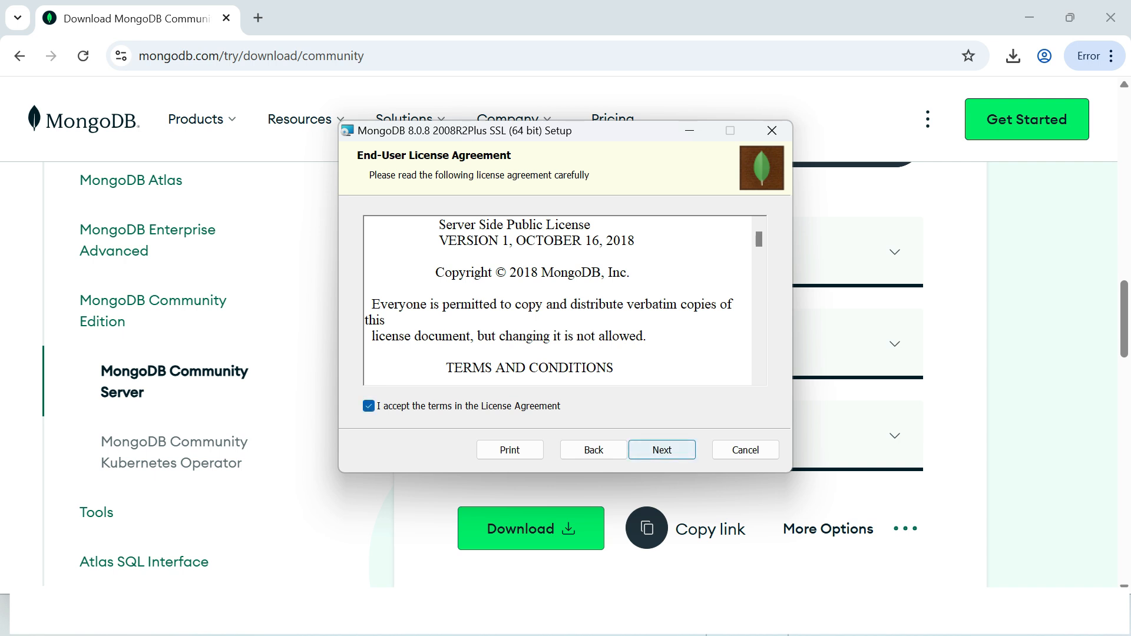
click(662, 449)
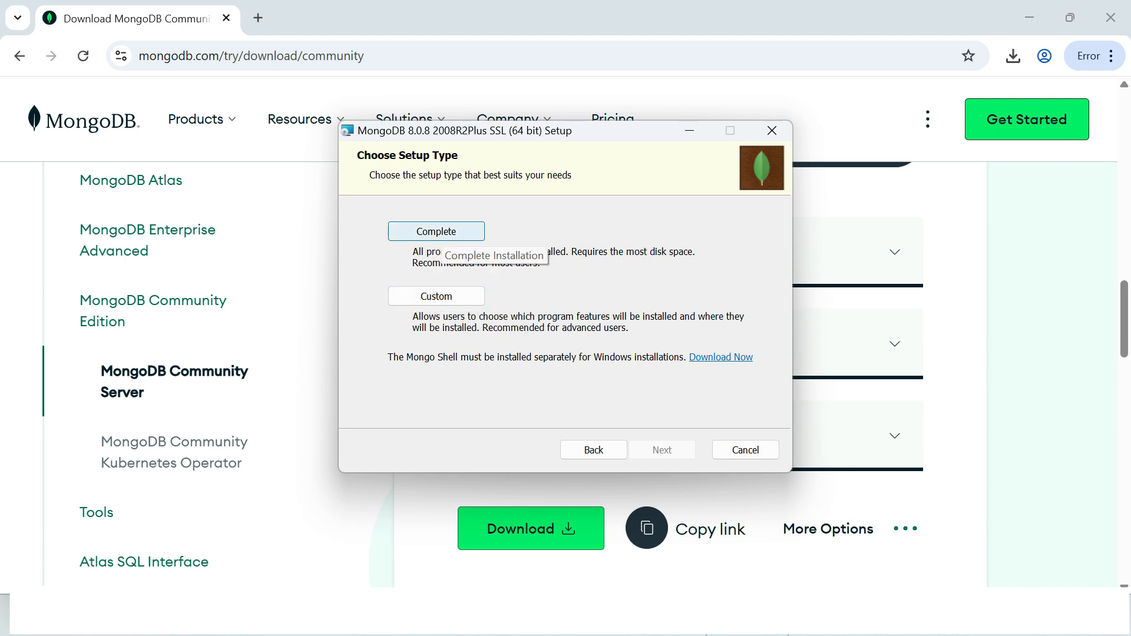
Step: Run a Complete installation with MongoD as a Network Service user service in the default directories, including MongoDB Compass
click(436, 232)
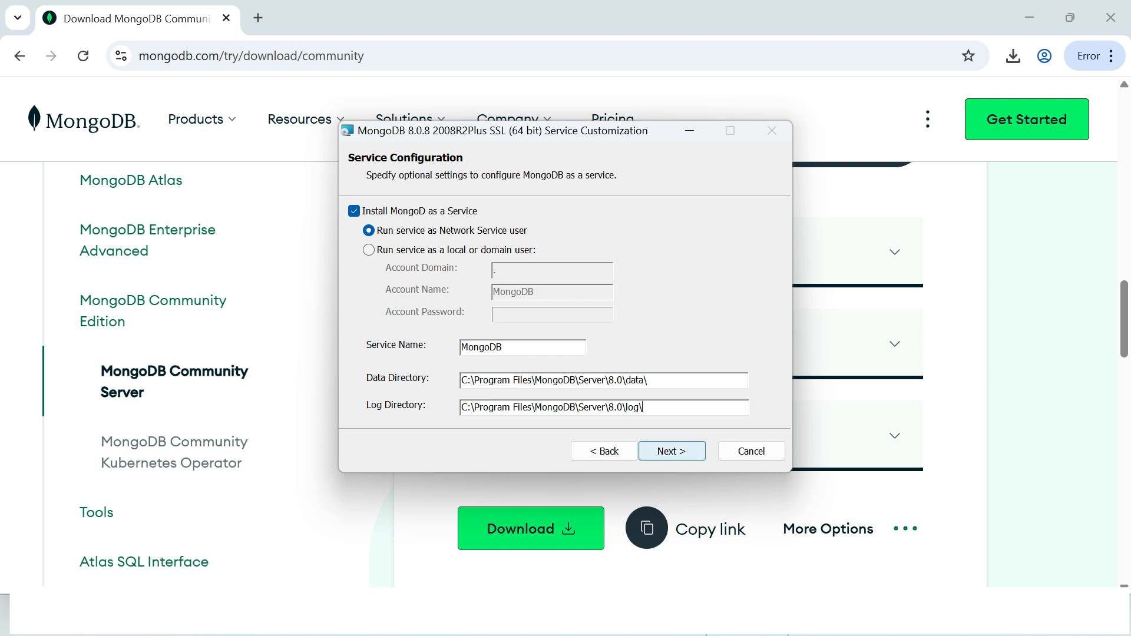
click(671, 451)
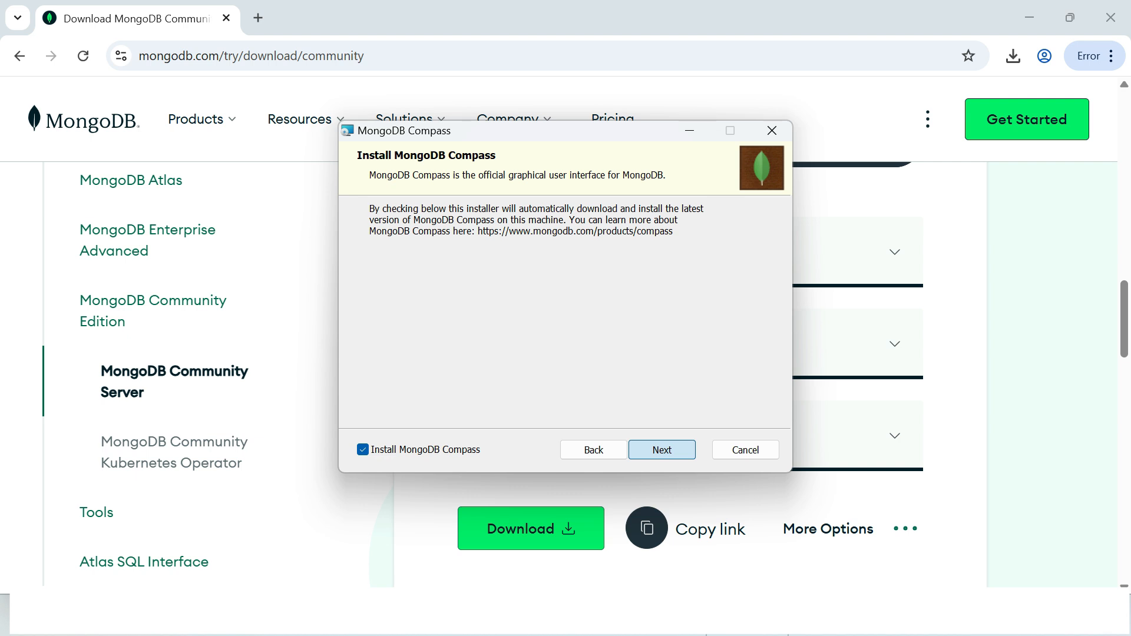
key(Return)
key(Return)
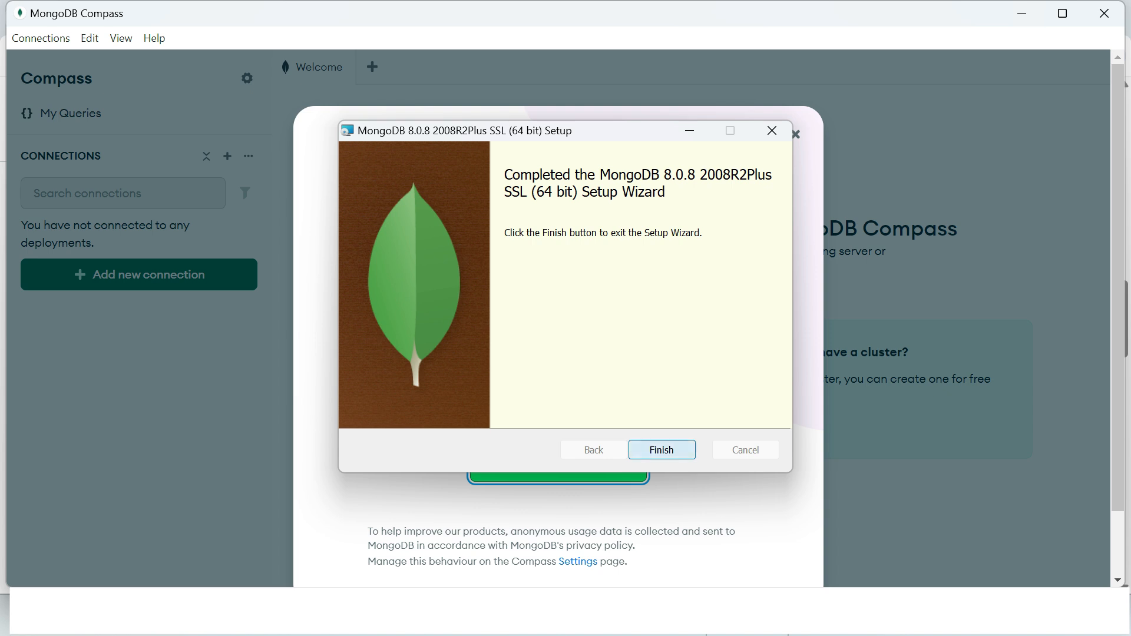
Step: Finish the MongoDB setup wizard and dismiss the Compass welcome screen by starting Compass
click(662, 449)
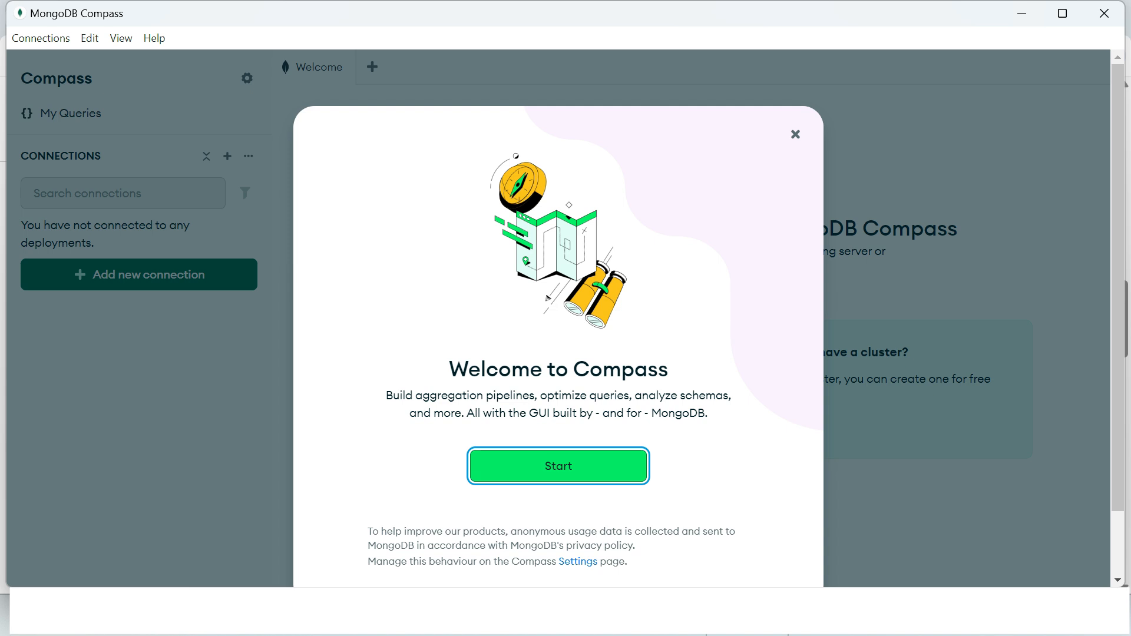
key(Return)
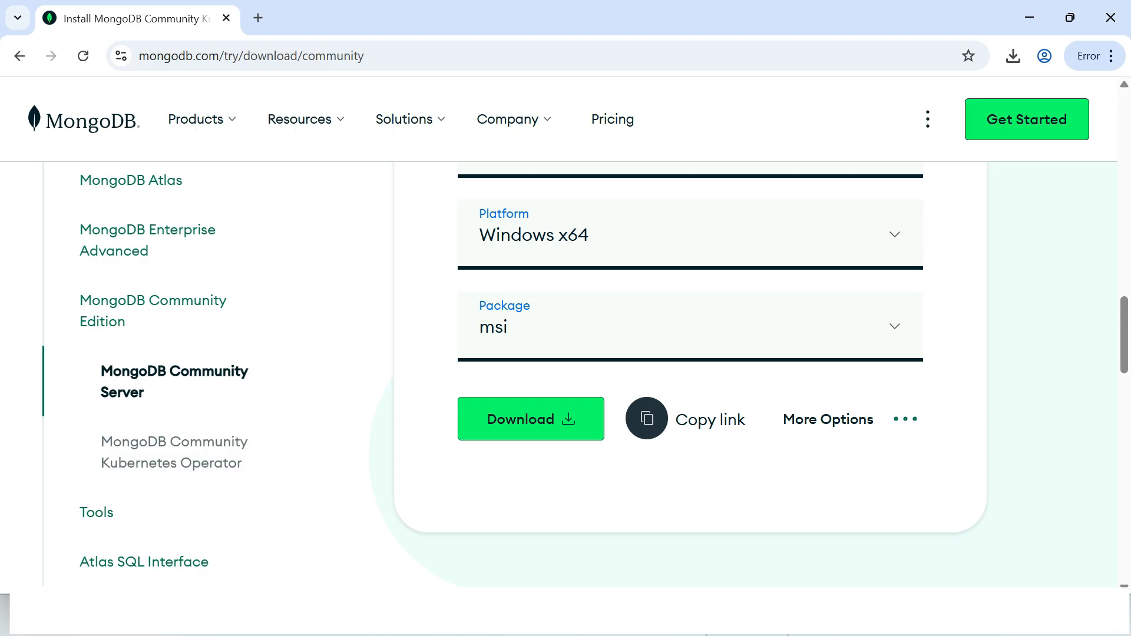
Step: Open the MongoDB Shell download page from the site's tools and download version 2.5.0 as a zip for Windows x64 (10+)
scroll(690, 377, down, 1)
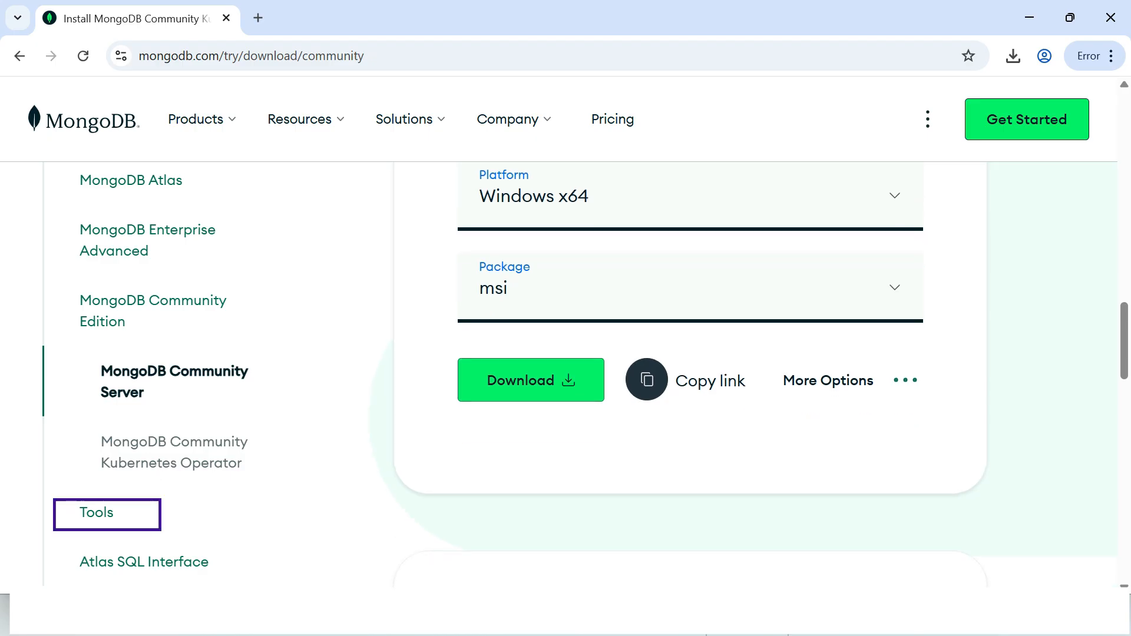
click(96, 513)
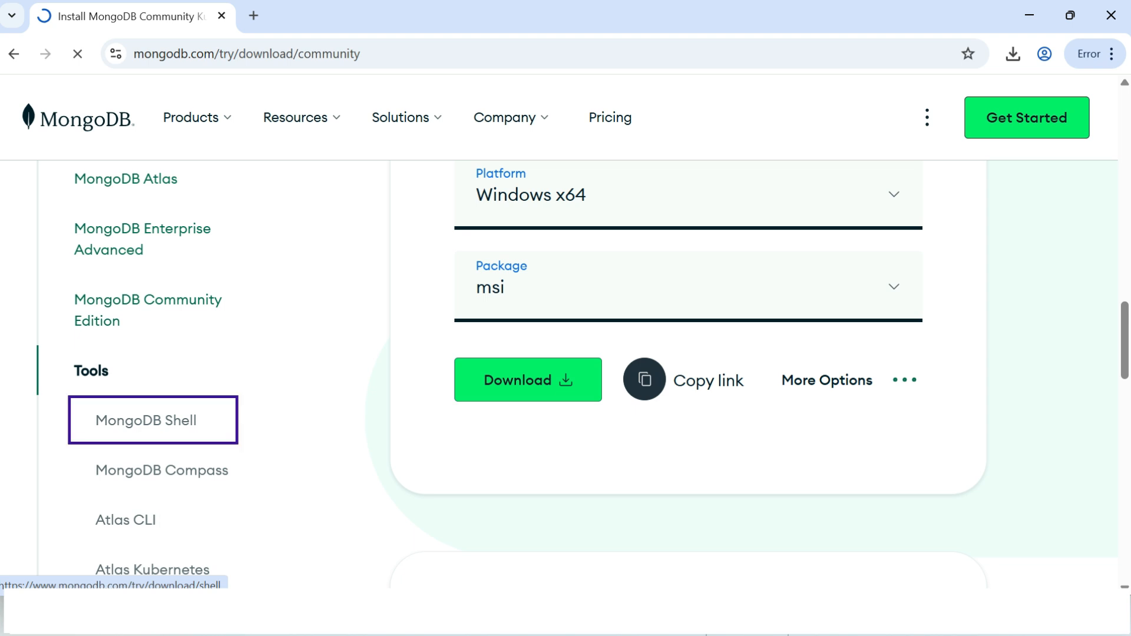
click(146, 420)
scroll(146, 420, down, 8)
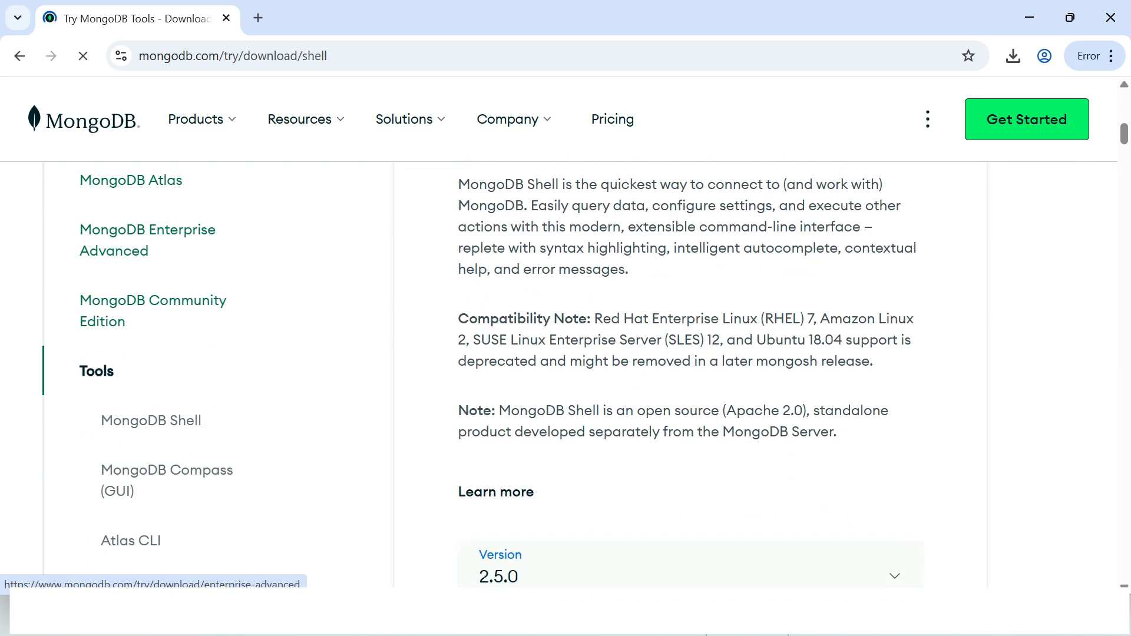
scroll(690, 377, down, 5)
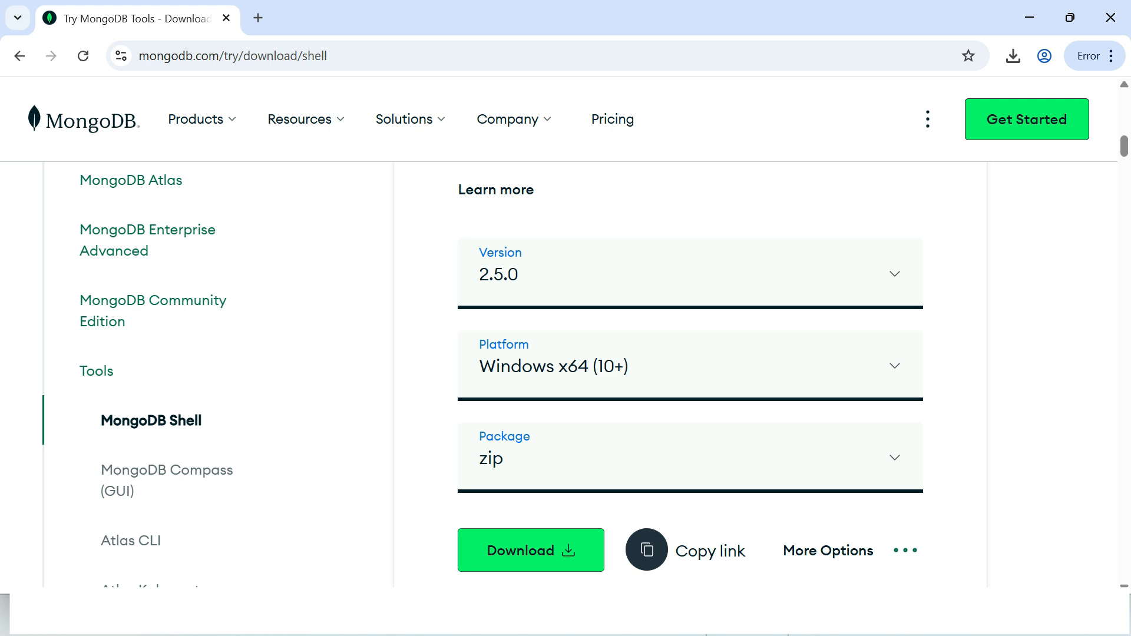
click(530, 550)
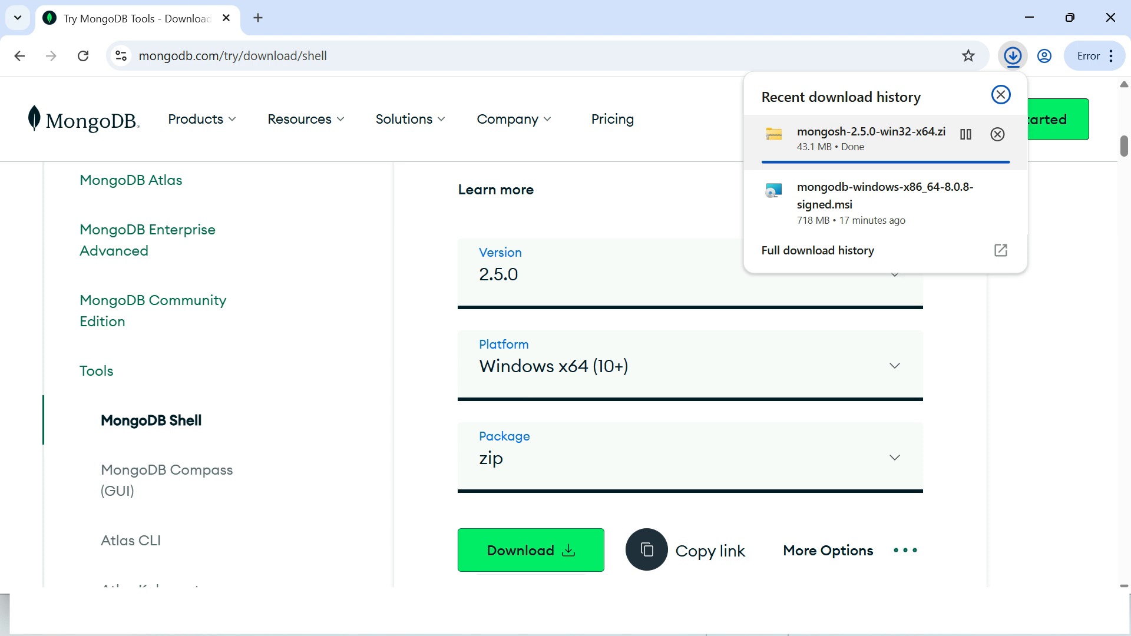
Step: Show the downloaded mongosh-2.5.0-win32-x64 archive in its folder and start extracting all its files
click(966, 134)
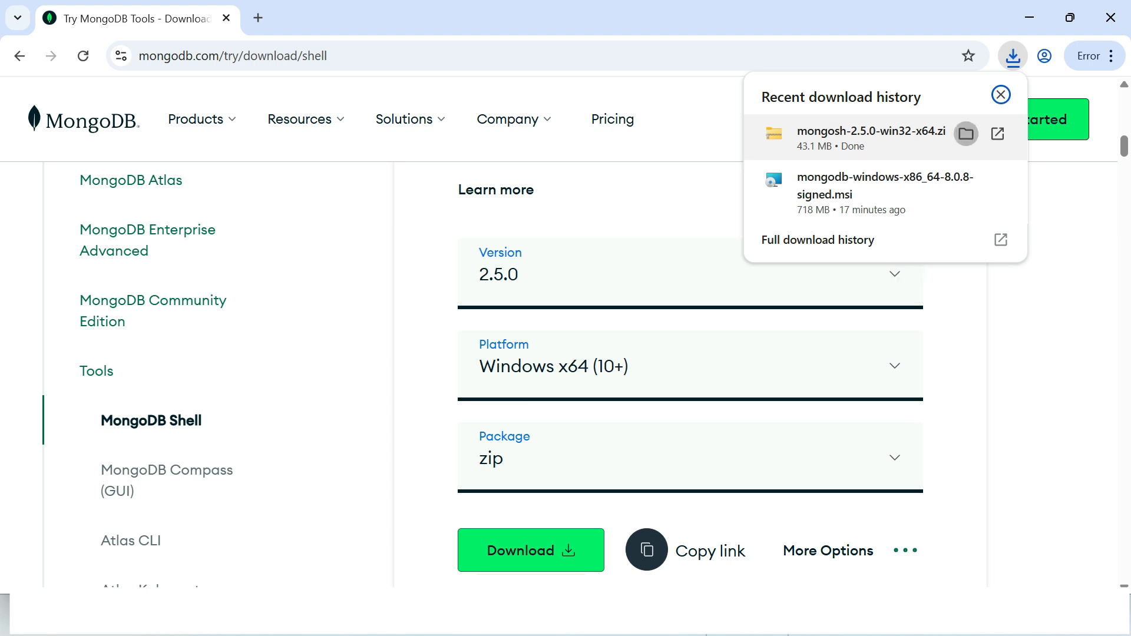
right_click(263, 235)
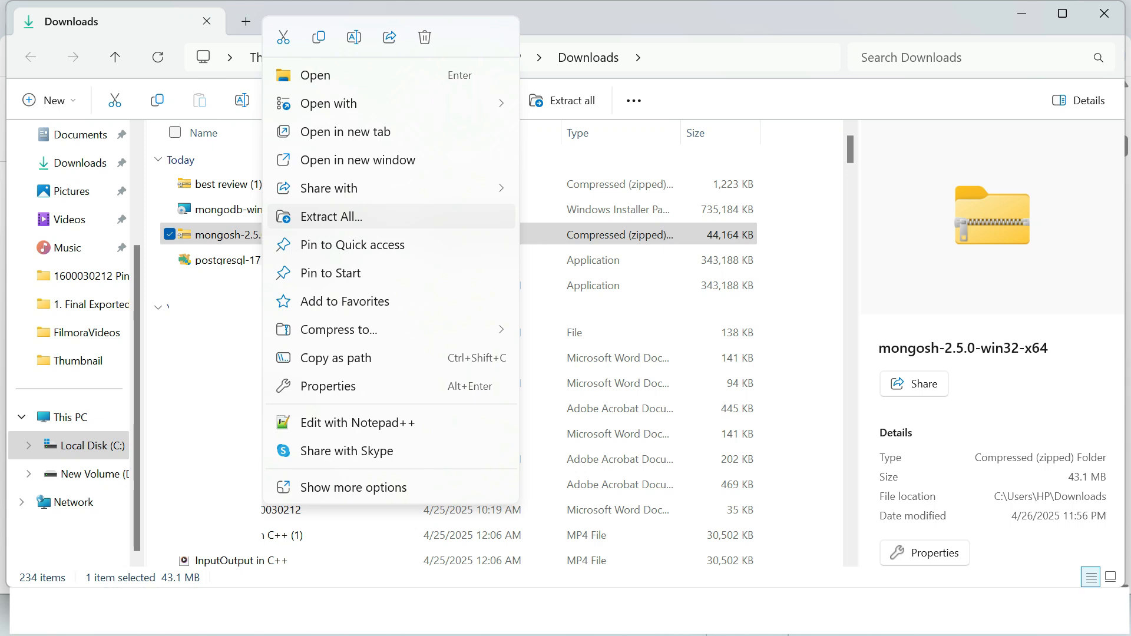
click(331, 217)
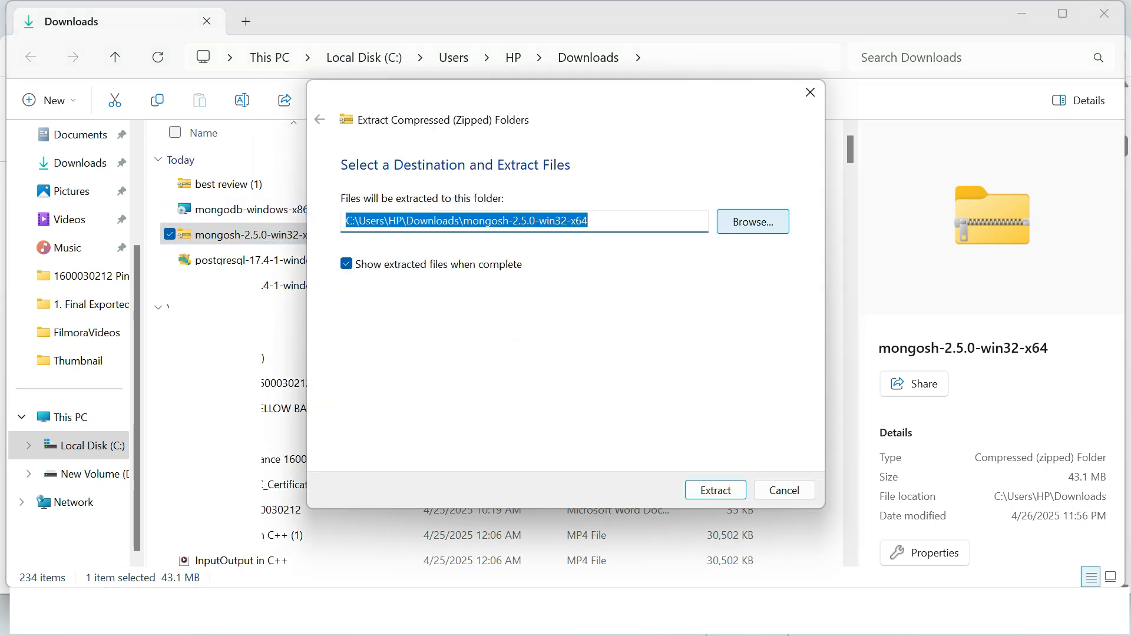
Step: Set the extraction destination to C:\Program Files\MongoDB and extract the mongosh archive there, granting administrator permission
click(753, 221)
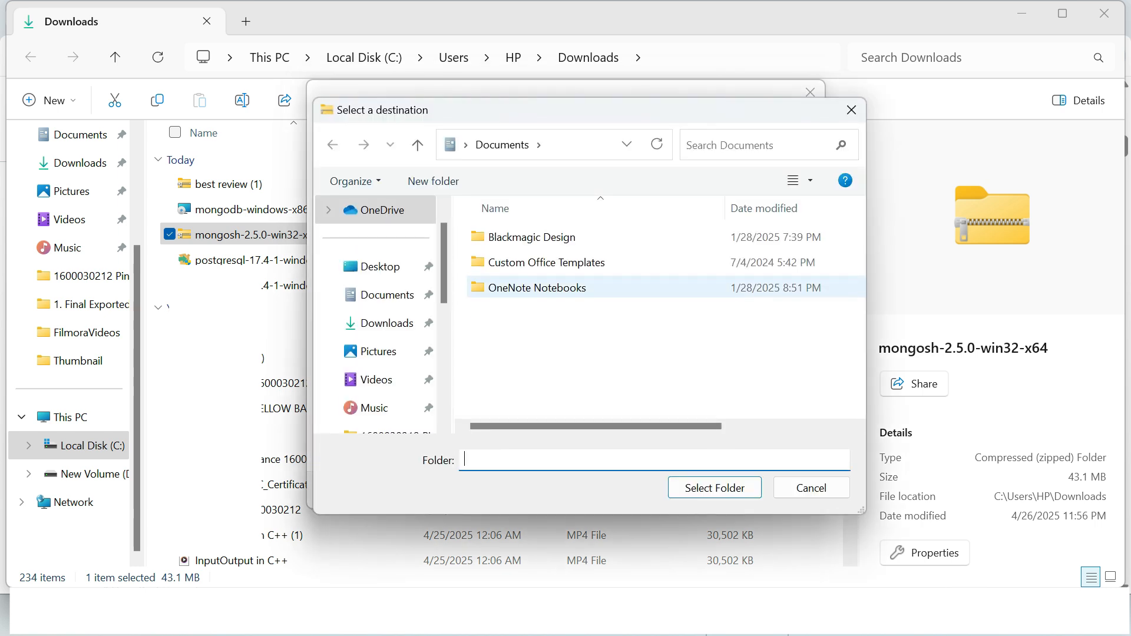
scroll(377, 365, down, 3)
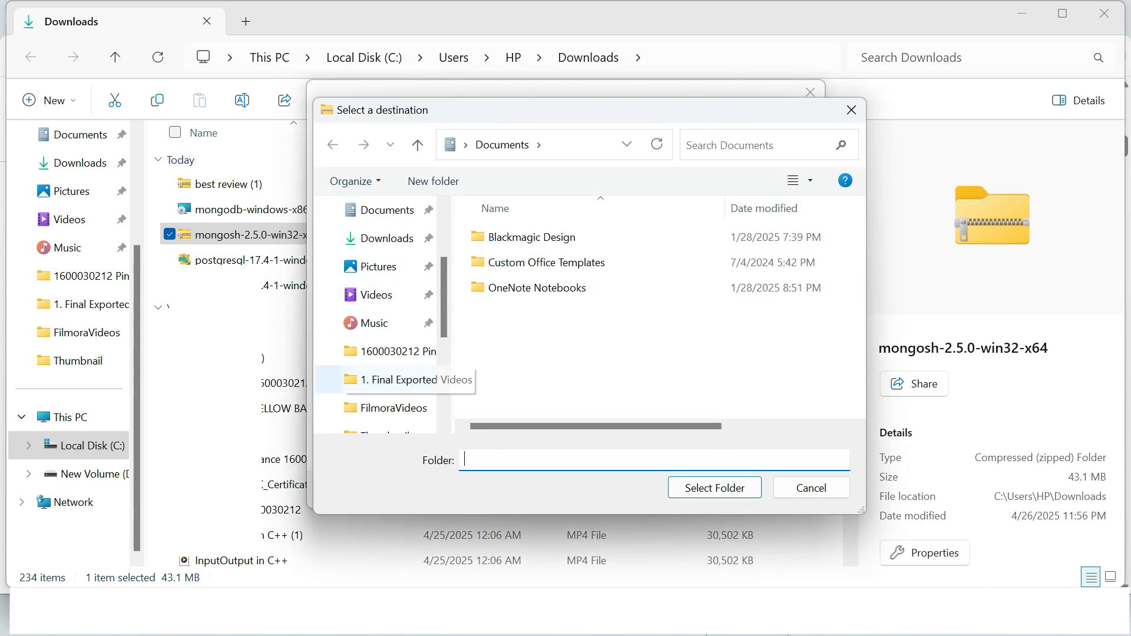
scroll(378, 351, down, 3)
click(391, 380)
double_click(519, 338)
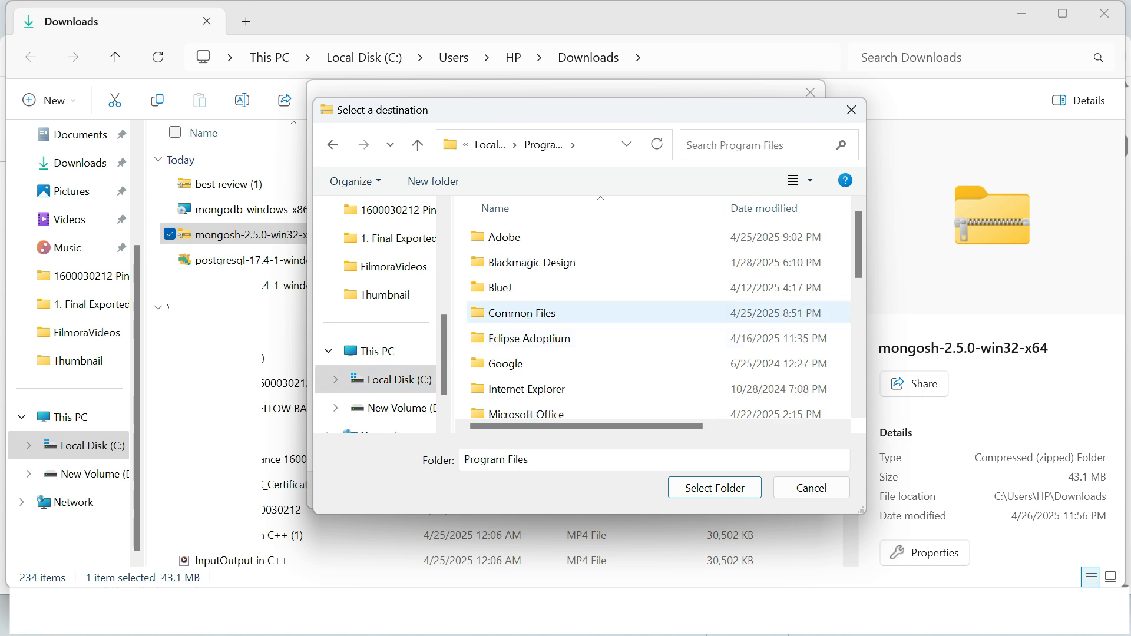
scroll(530, 313, down, 3)
double_click(506, 288)
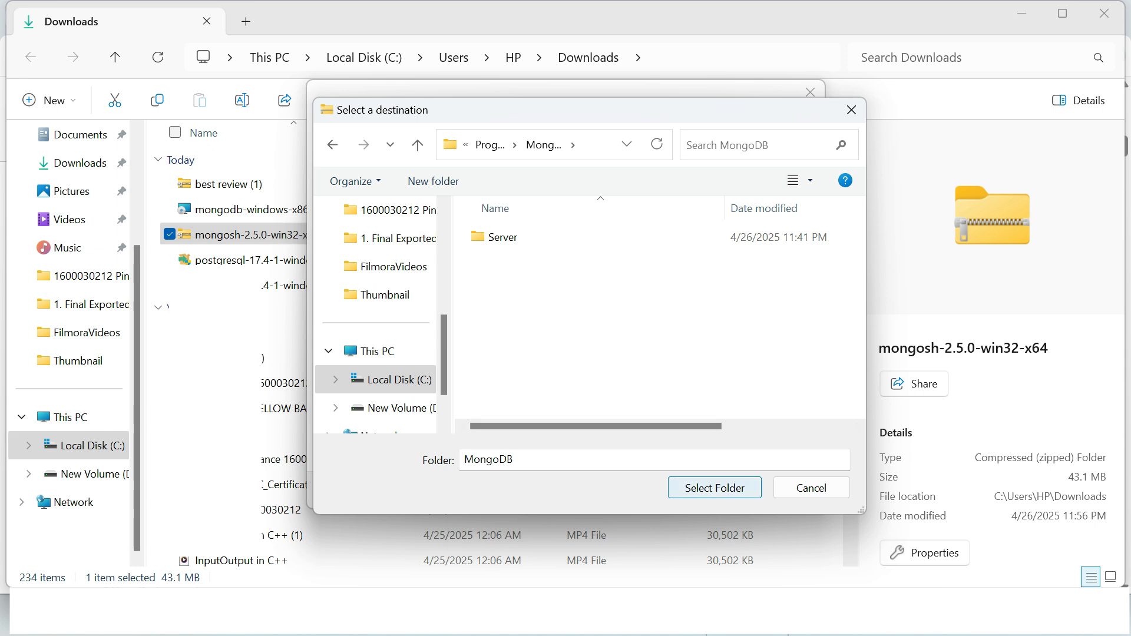
click(715, 488)
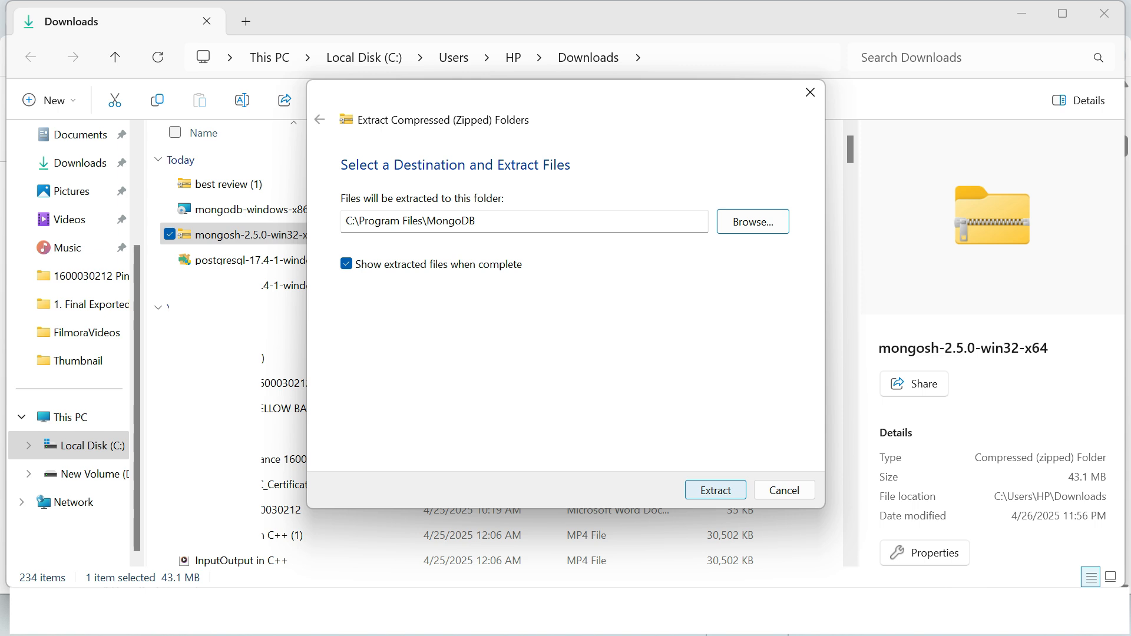
key(Return)
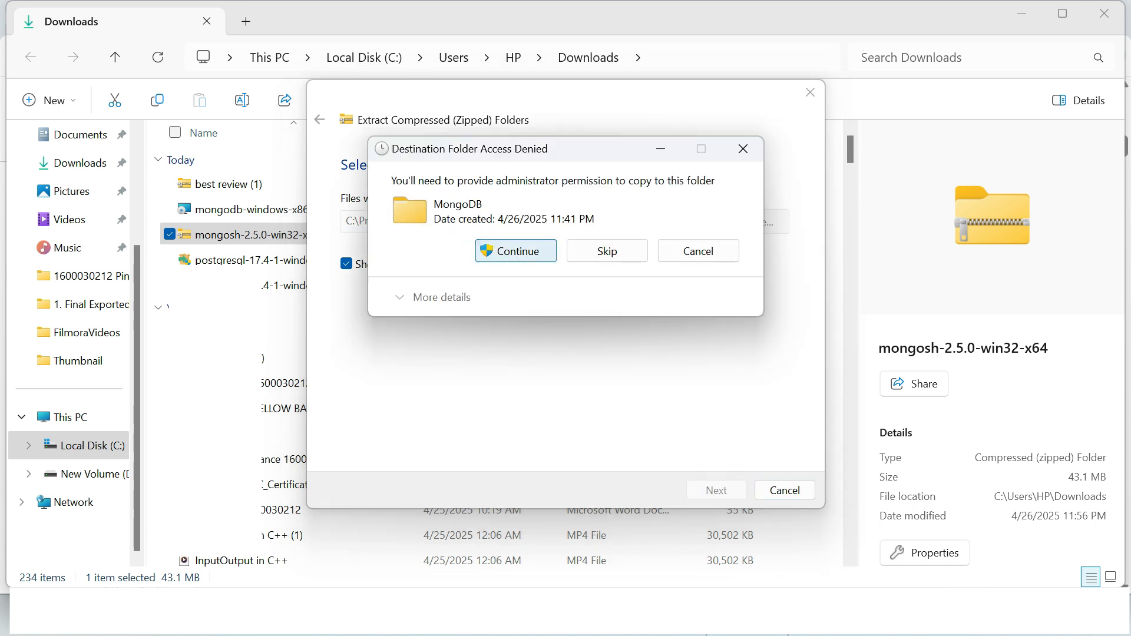
key(Return)
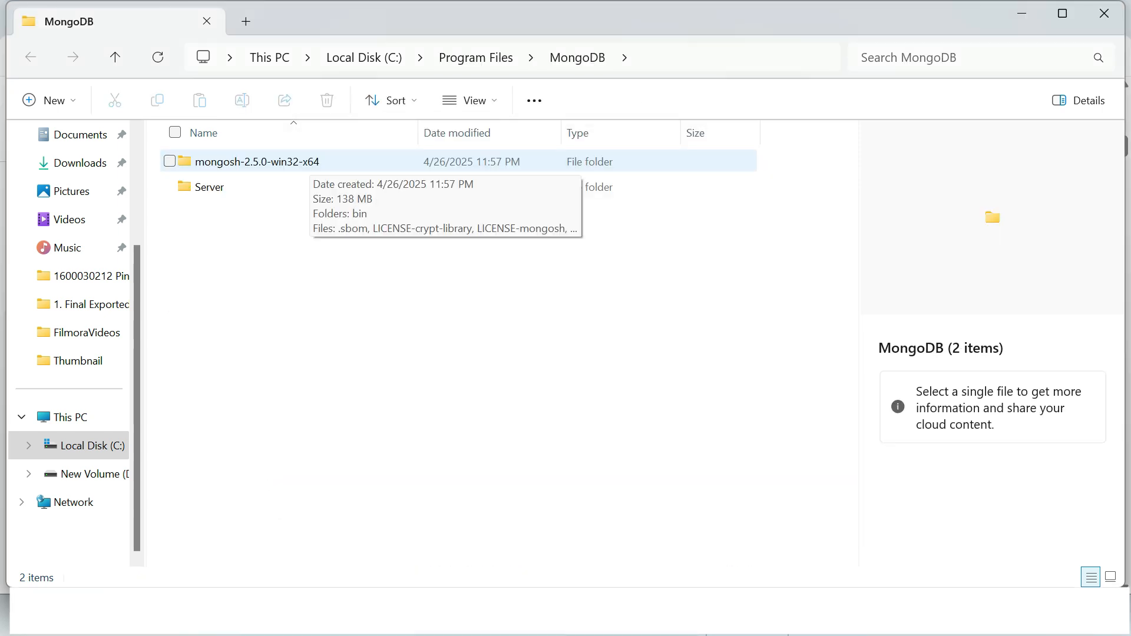
Step: Open the bin folder inside the extracted mongosh-2.5.0-win32-x64 folder and copy its full path
click(309, 161)
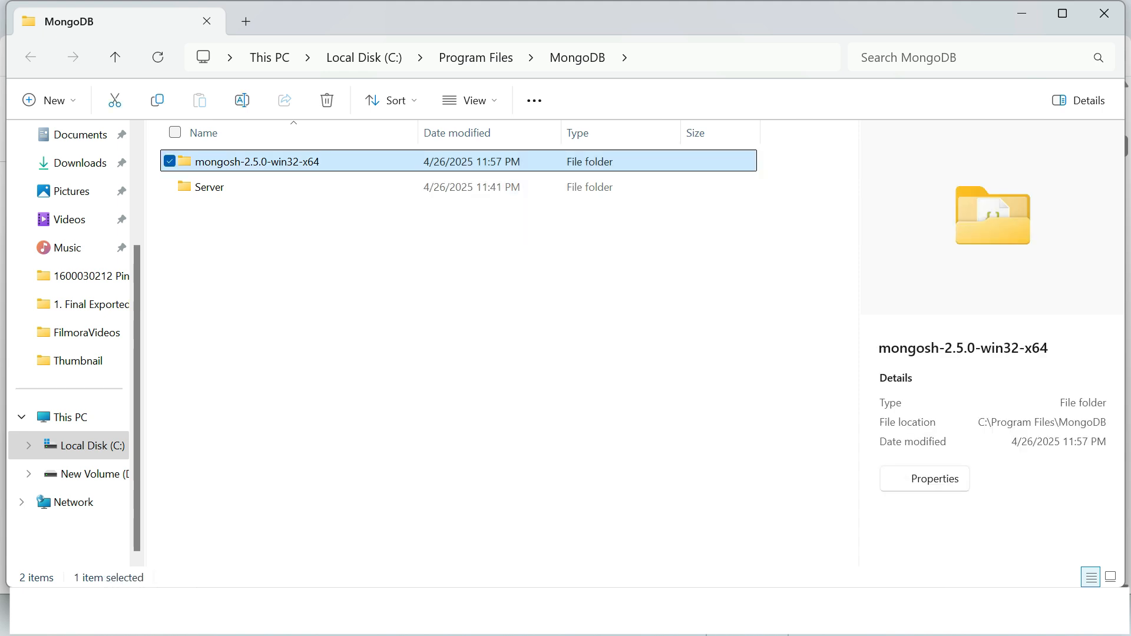
double_click(309, 161)
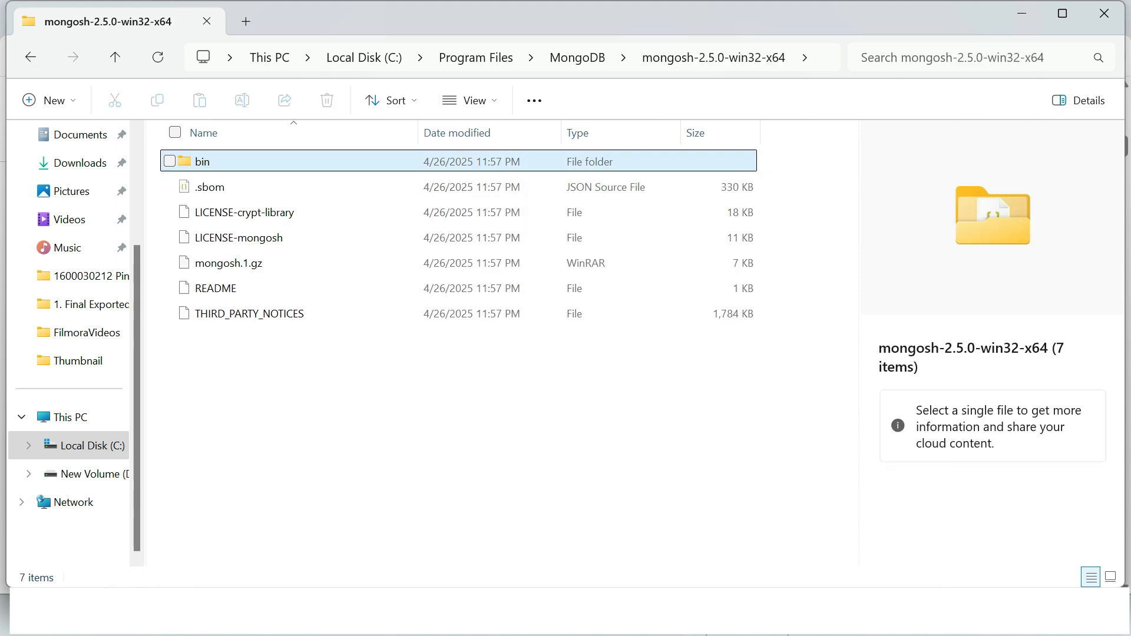
double_click(309, 161)
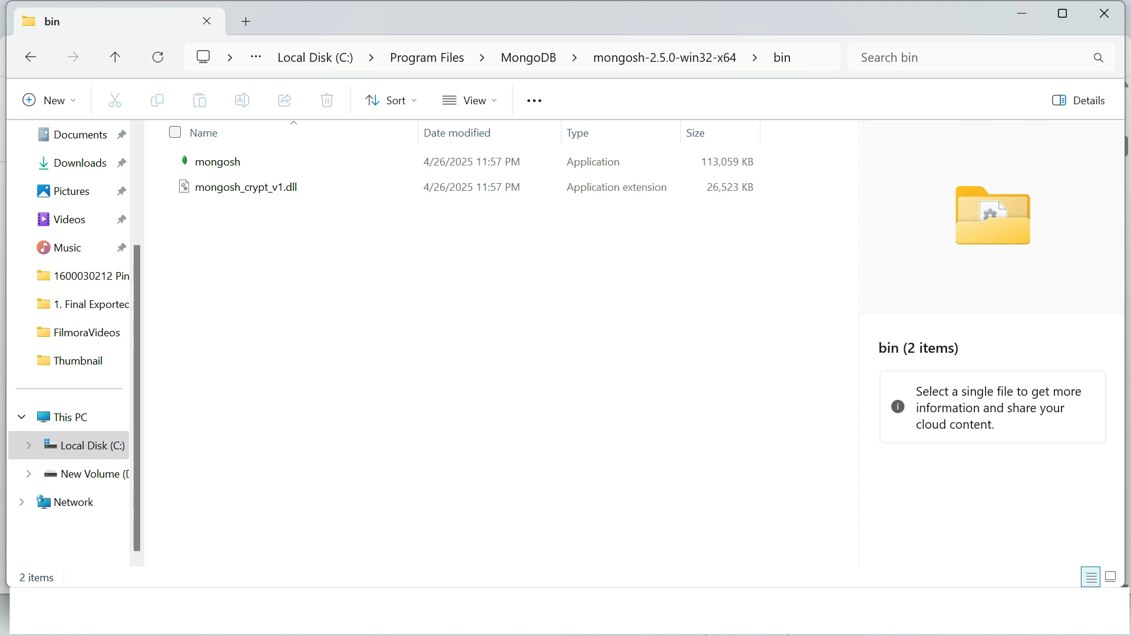
click(816, 57)
key(ctrl+c)
Step: Search Windows for "edit system", open the system environment variables settings, and bring up the Environment Variables dialog
key(super+s)
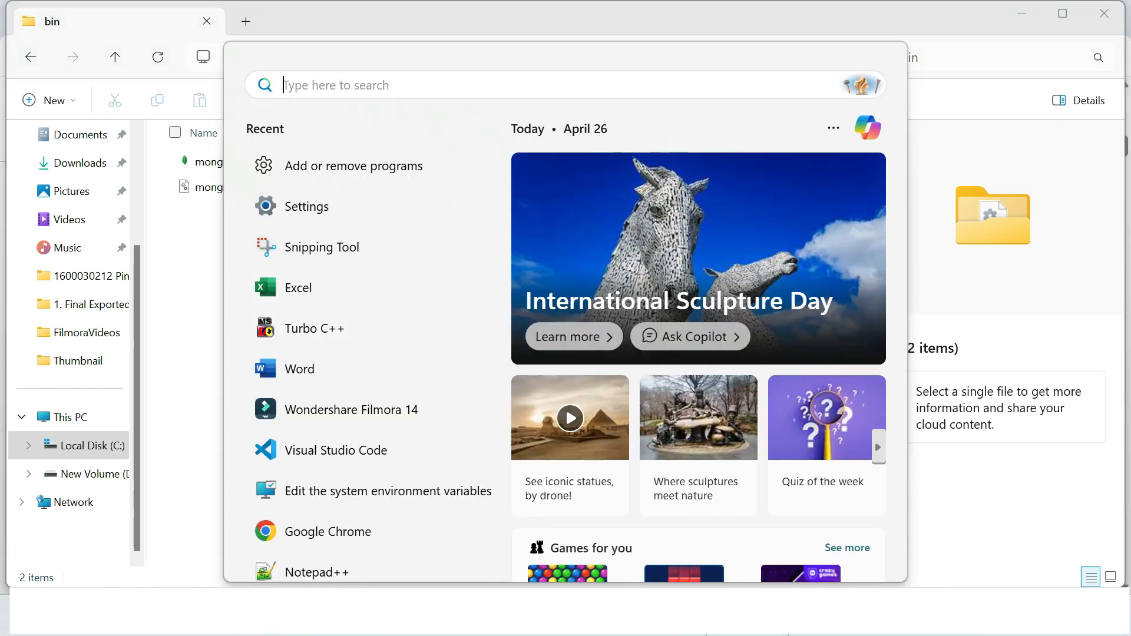
text(edit system)
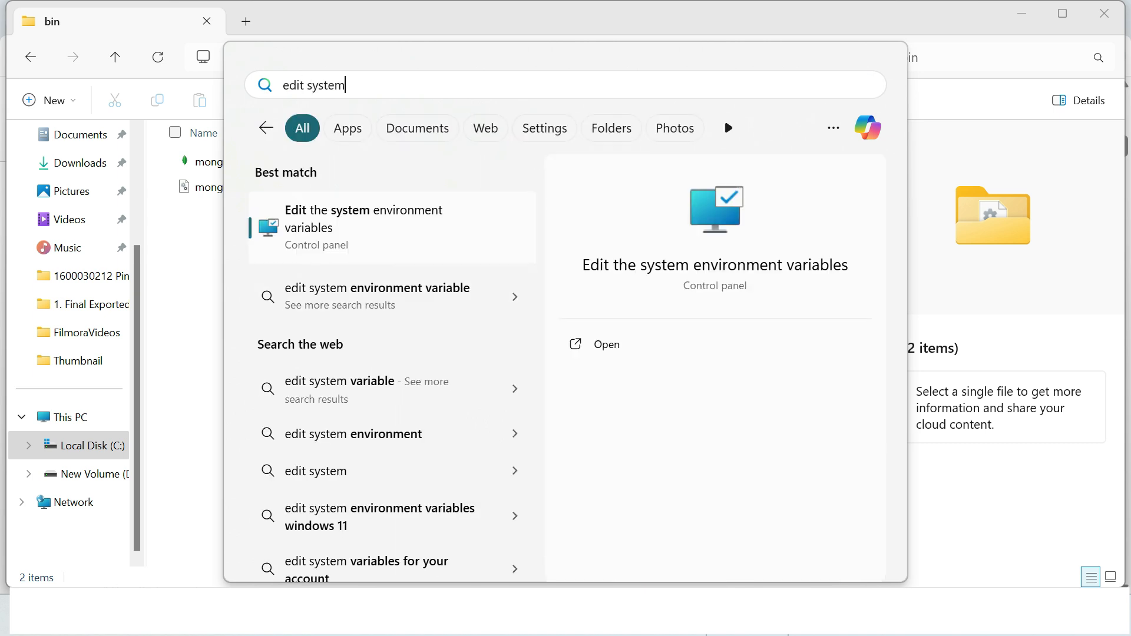
key(Return)
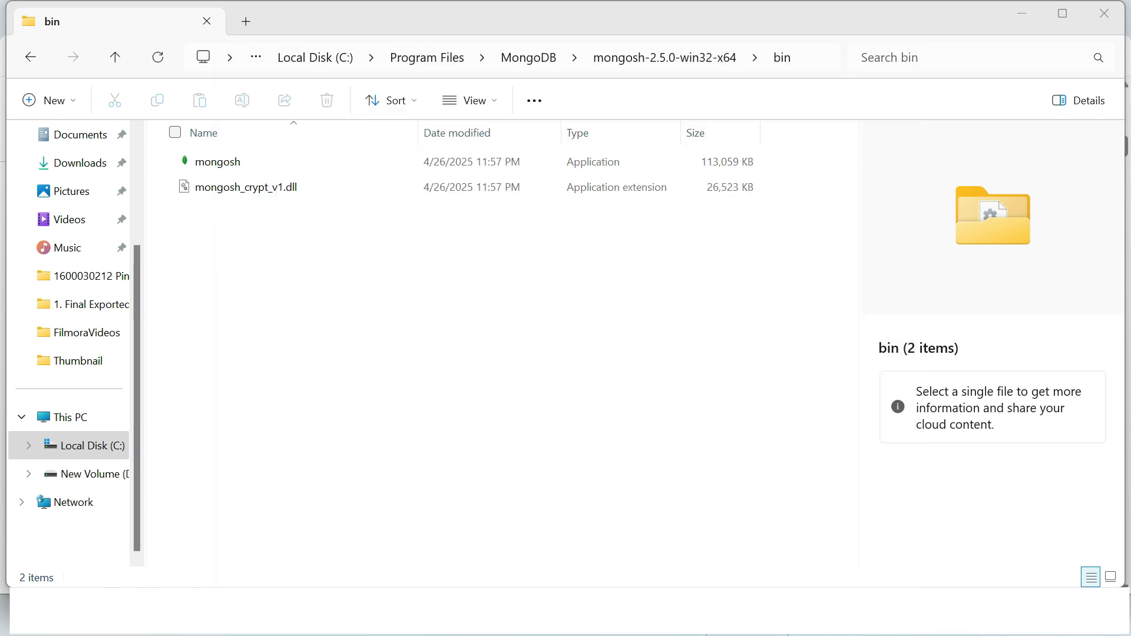
click(647, 400)
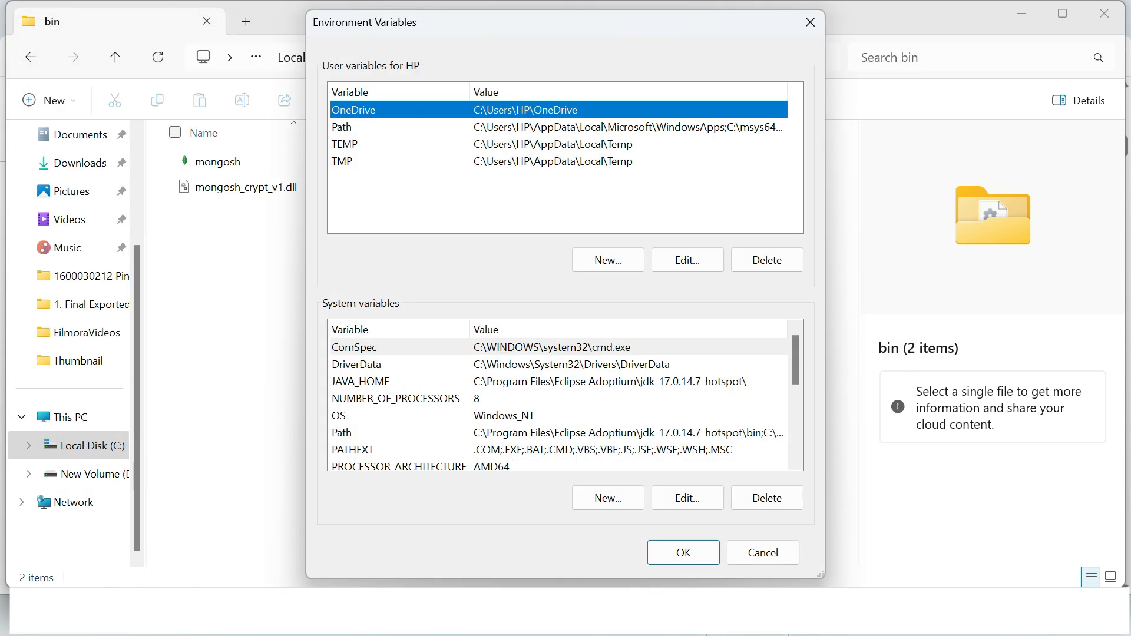
Step: Add C:\Program Files\MongoDB\mongosh-2.5.0-win32-x64\bin as a new entry to the user Path variable and confirm all open dialogs
click(342, 127)
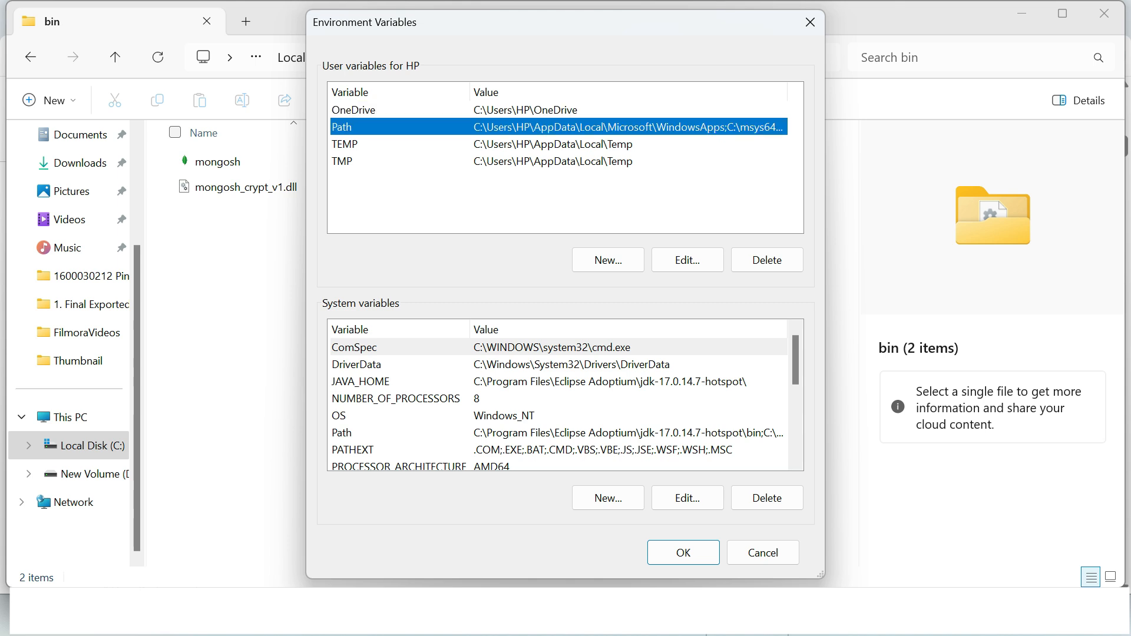
click(687, 260)
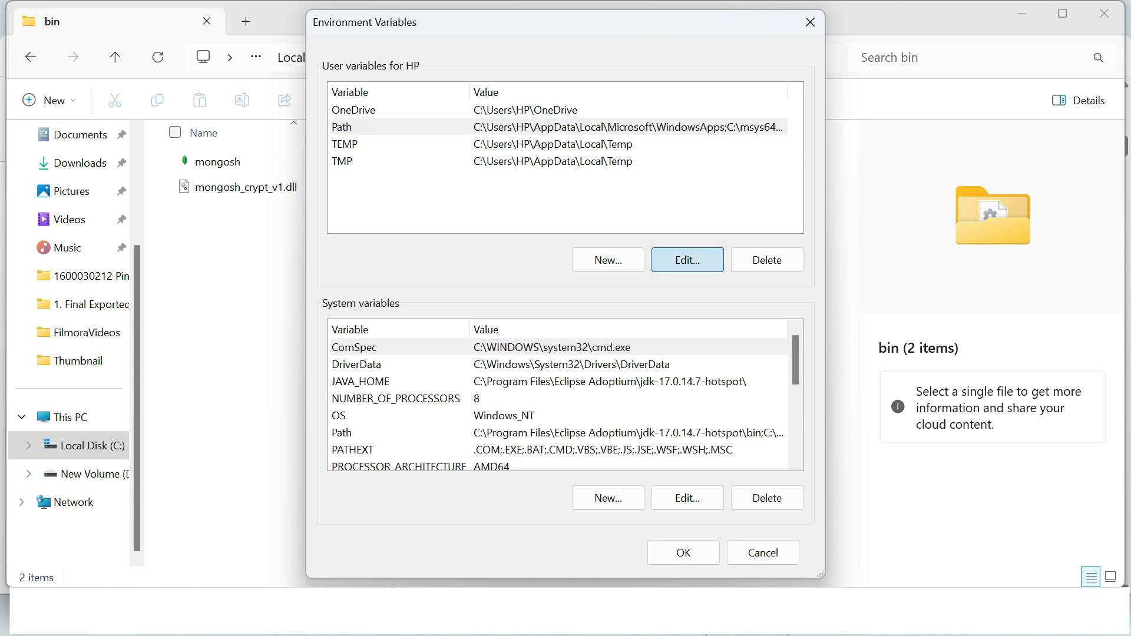
click(738, 107)
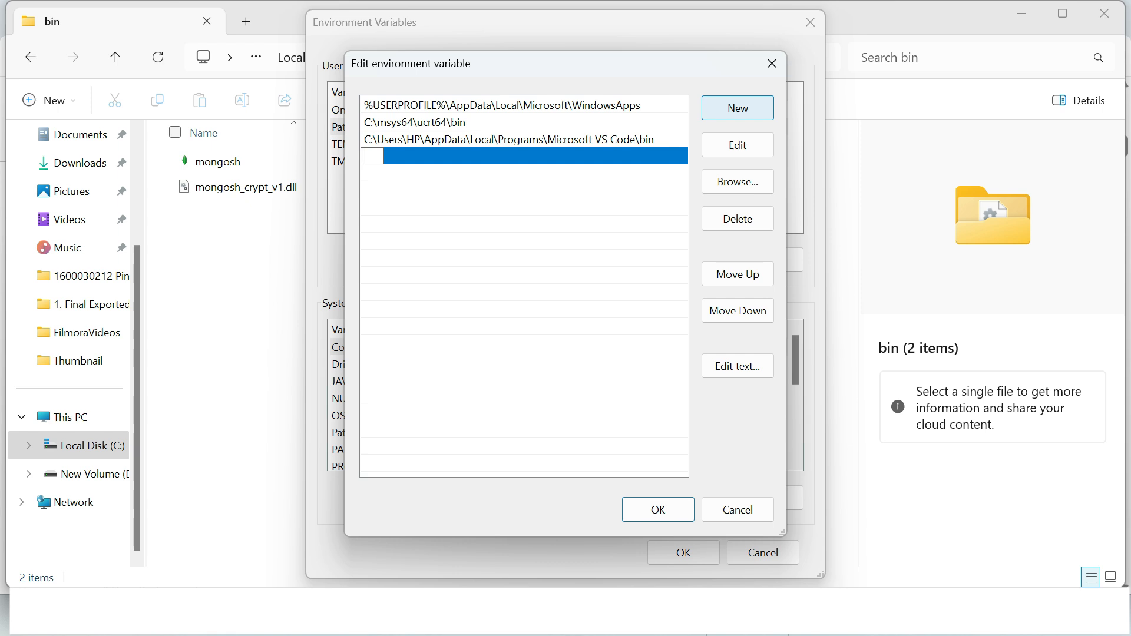
key(ctrl+v)
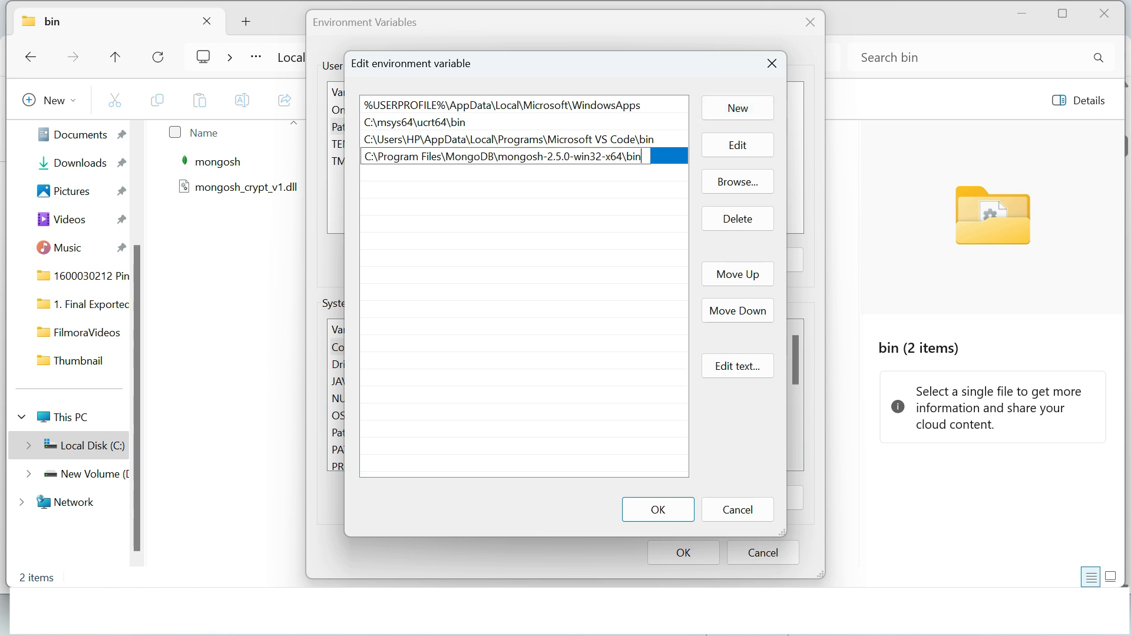
click(658, 509)
click(683, 553)
click(545, 453)
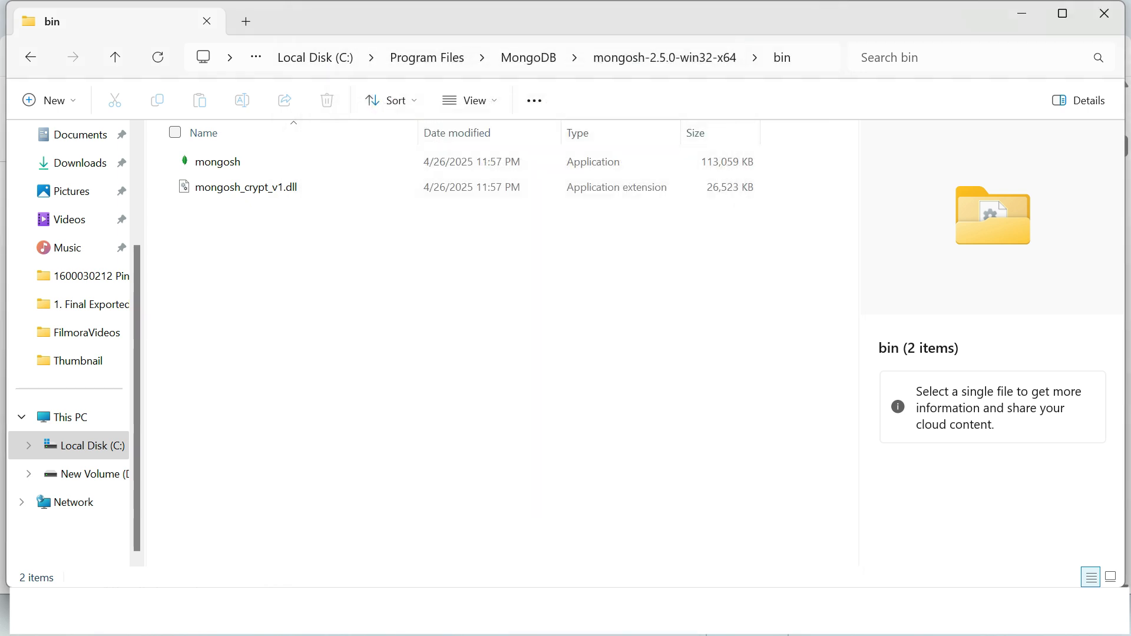
click(817, 58)
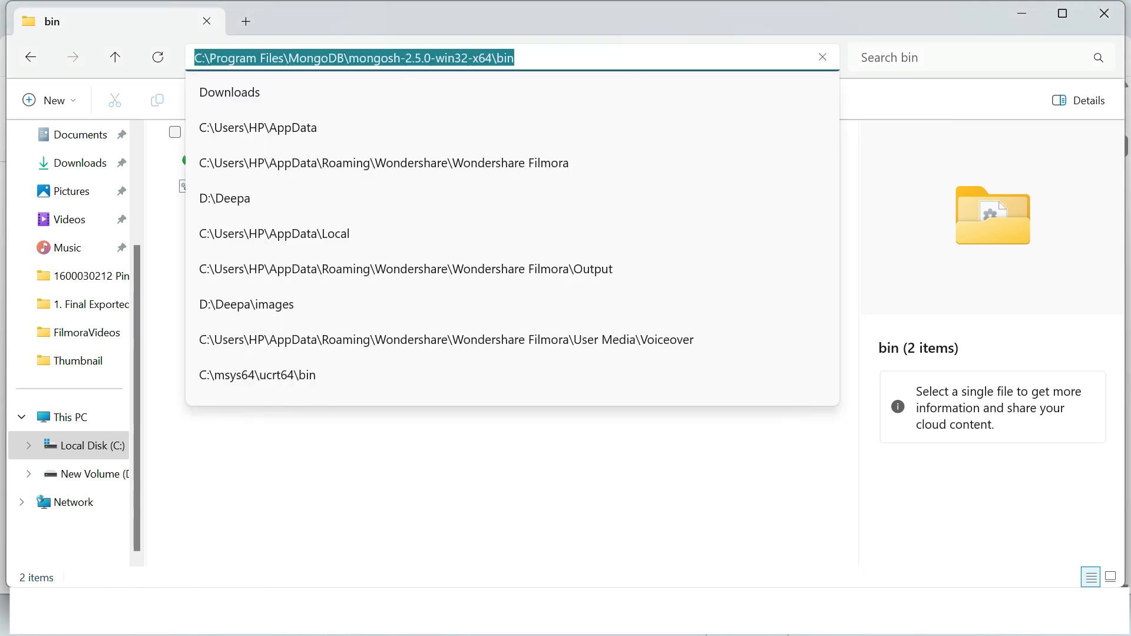
key(Escape)
Step: Open Command Prompt and run mongosh to start the MongoDB Shell
key(super)
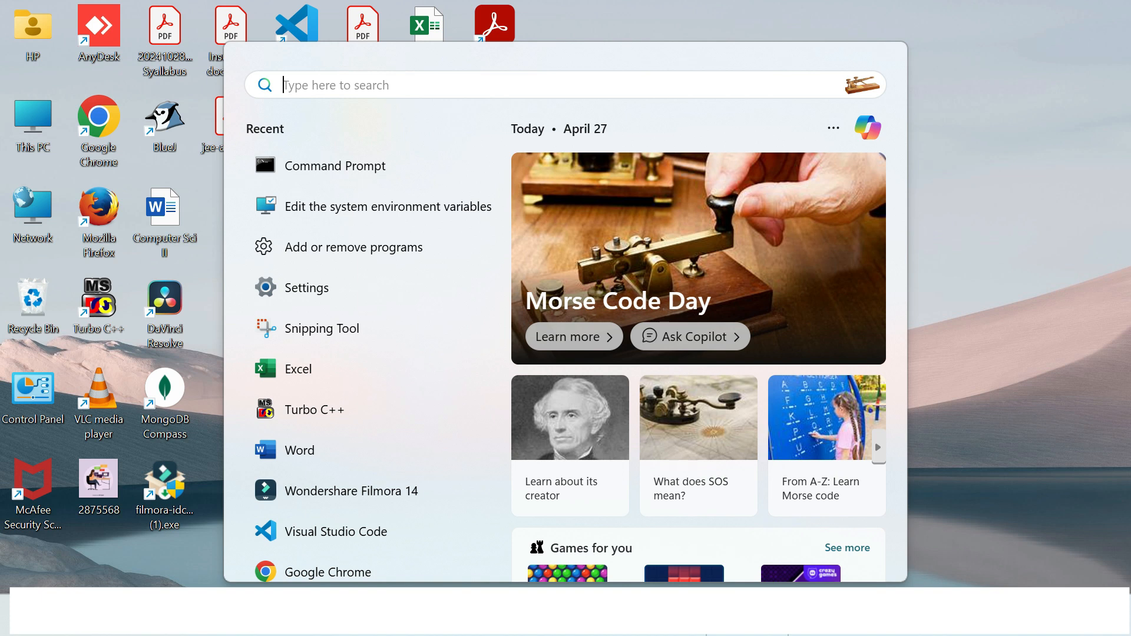
text(cmd)
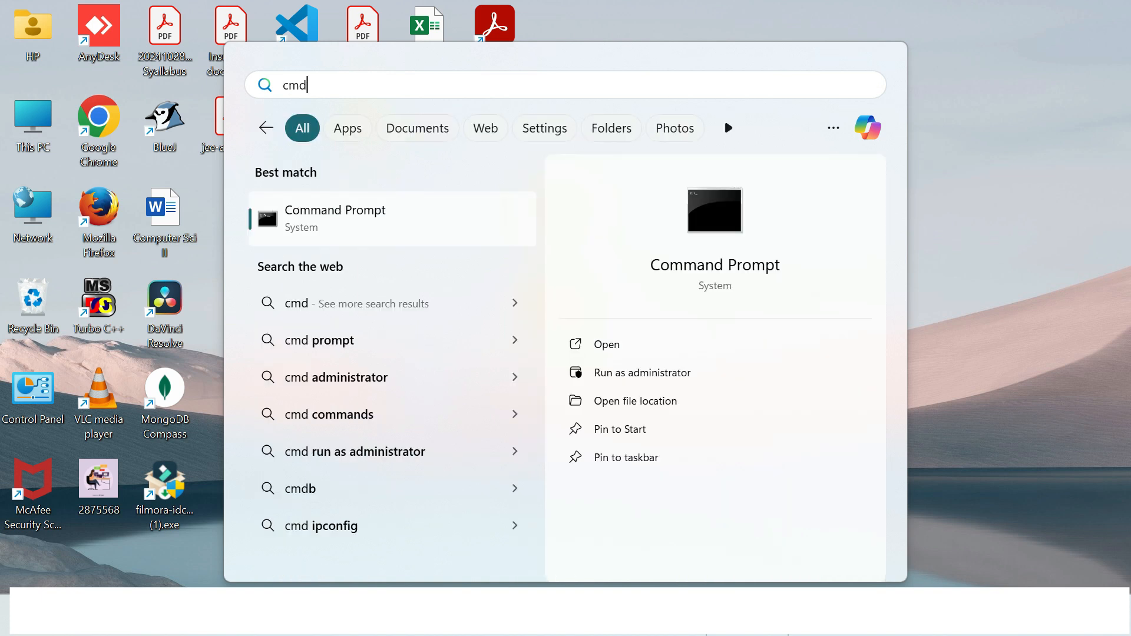
key(Return)
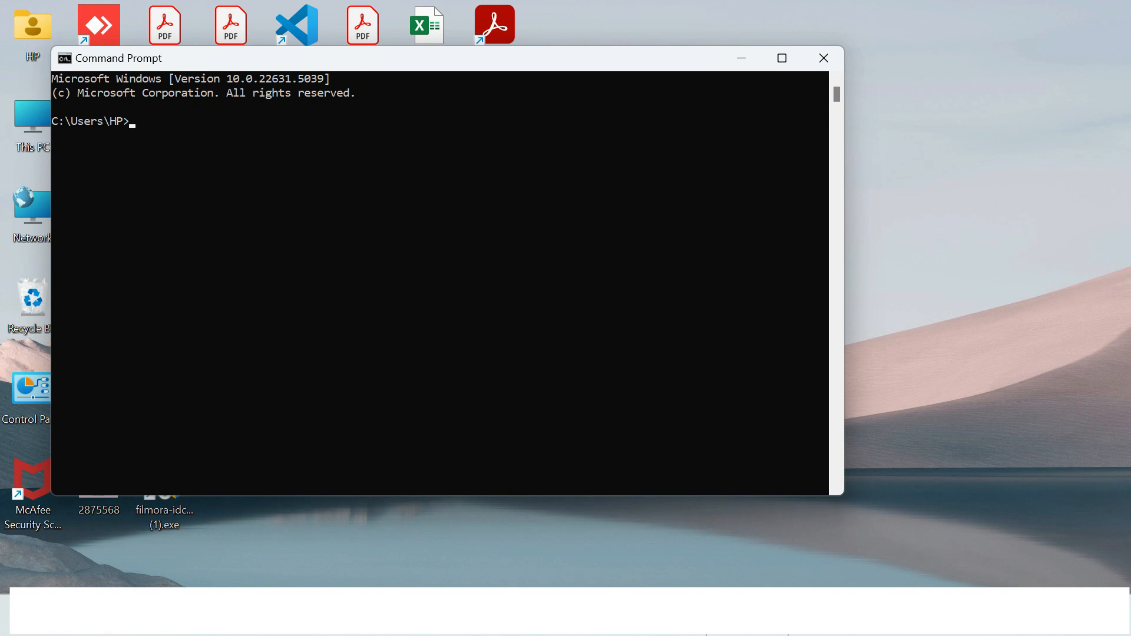
text(mongosh)
key(Return)
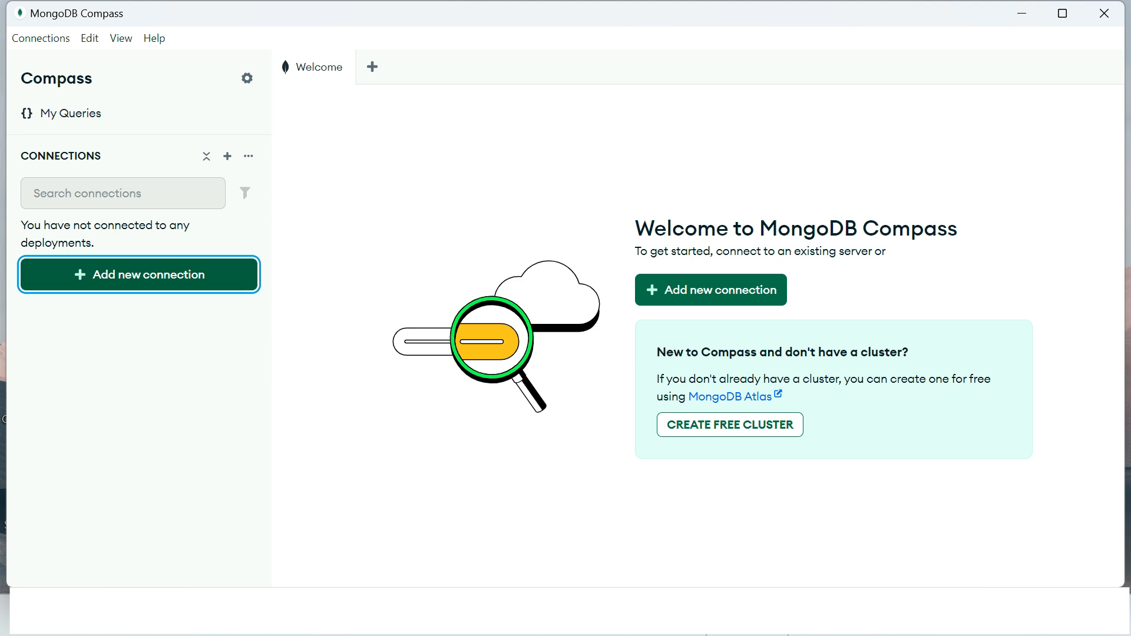
Step: In MongoDB Compass, add a new connection with the URI mongodb://localhost:27017, then save it and connect
key(Return)
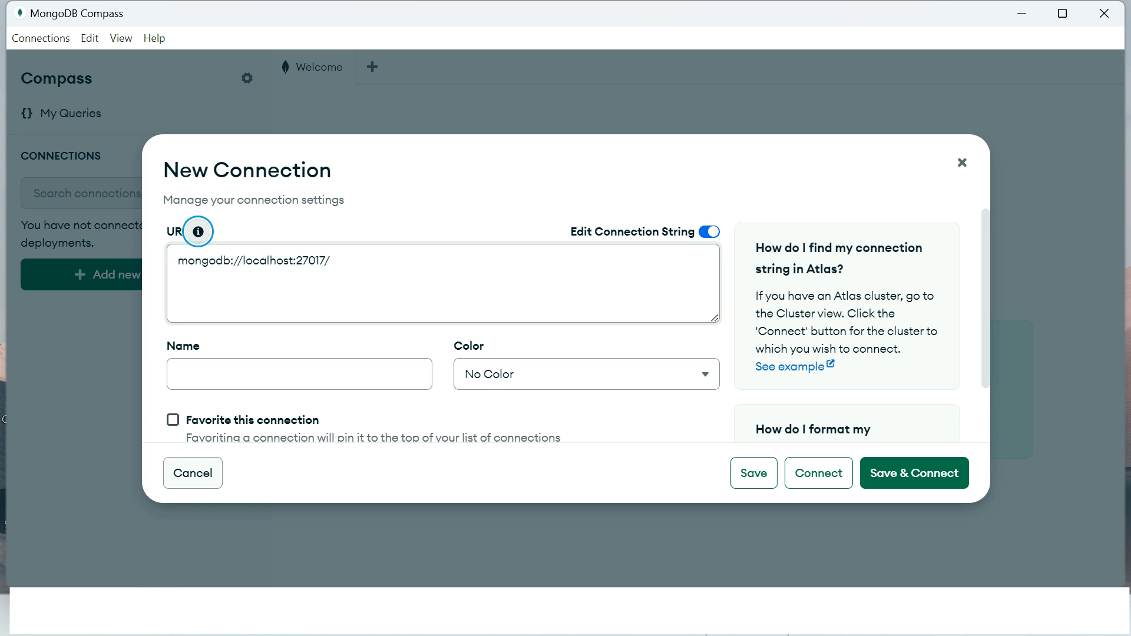
click(331, 261)
key(BackSpace)
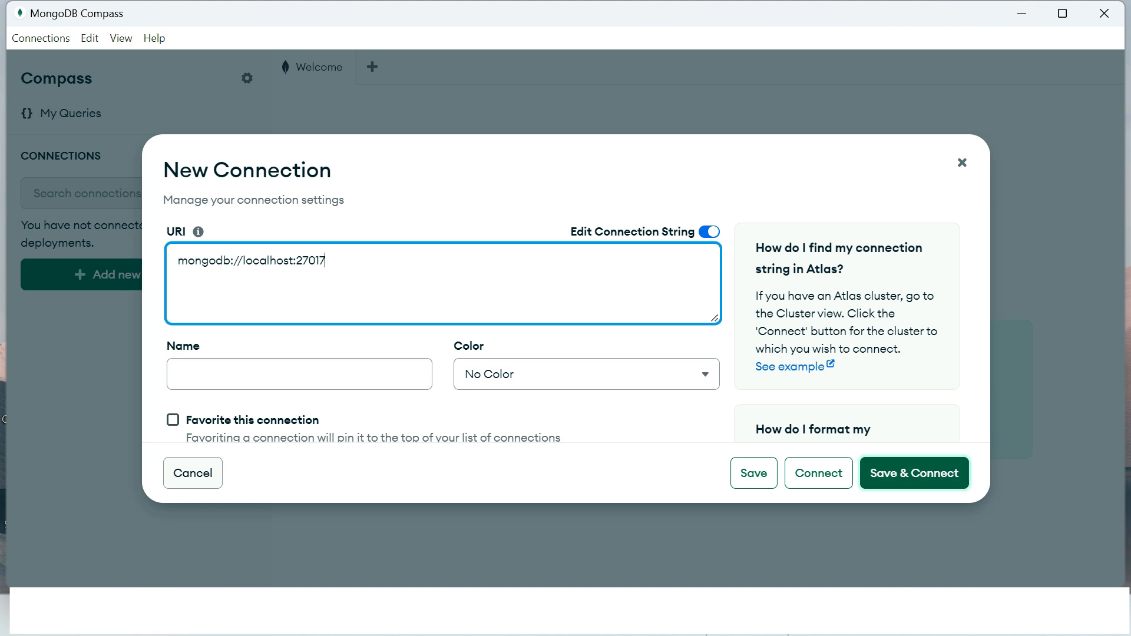
click(915, 473)
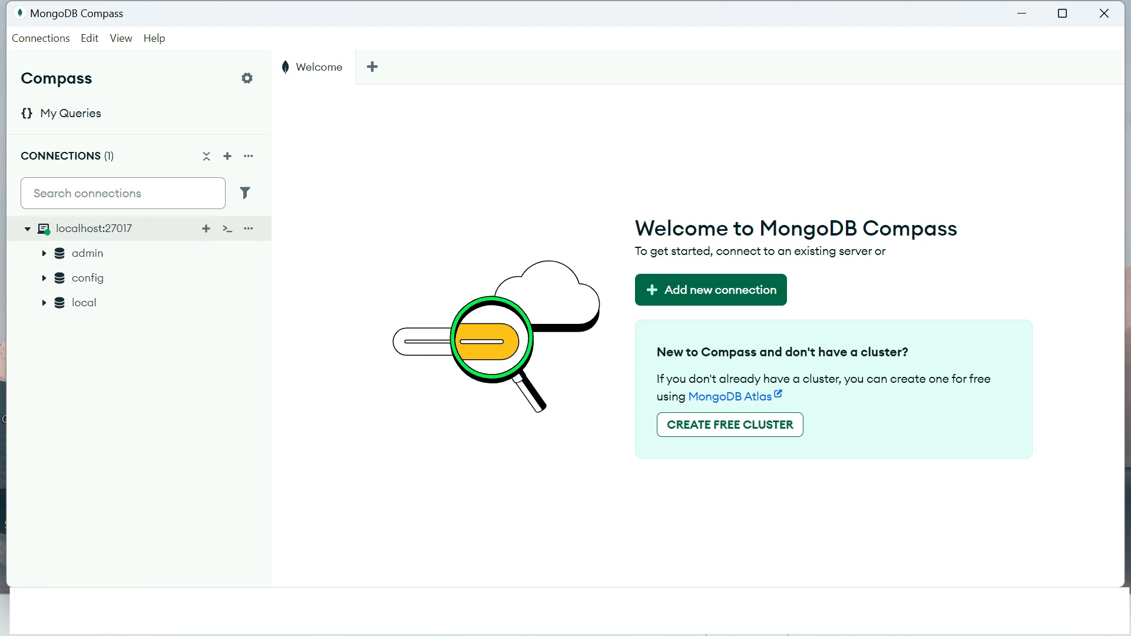